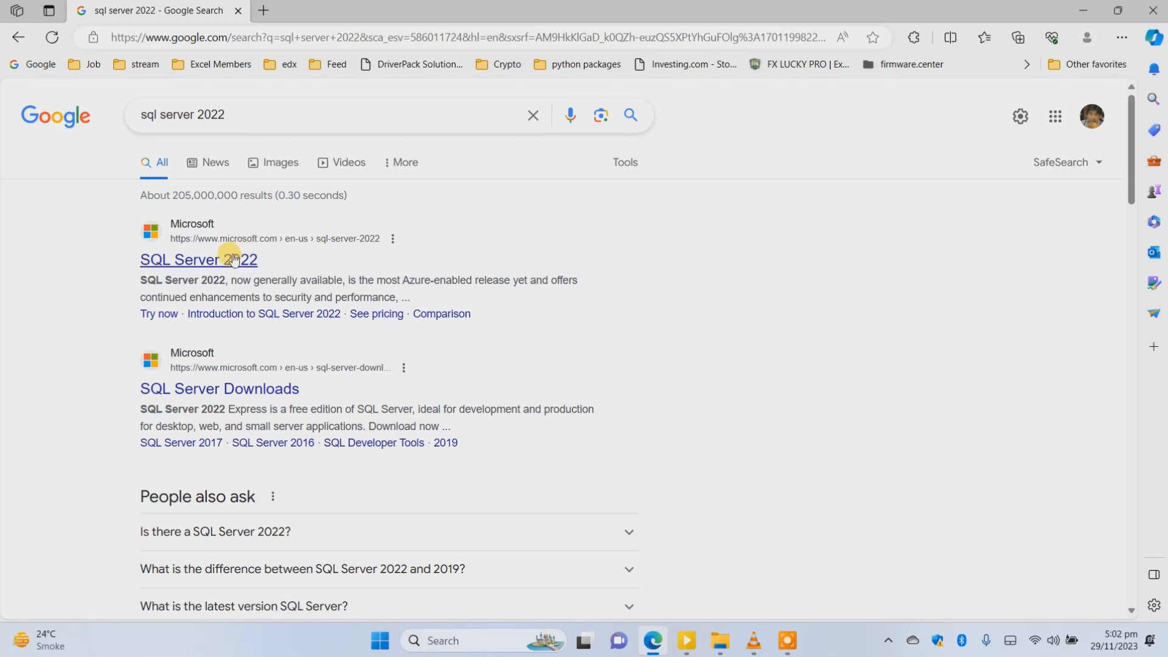
pyautogui.click(233, 259)
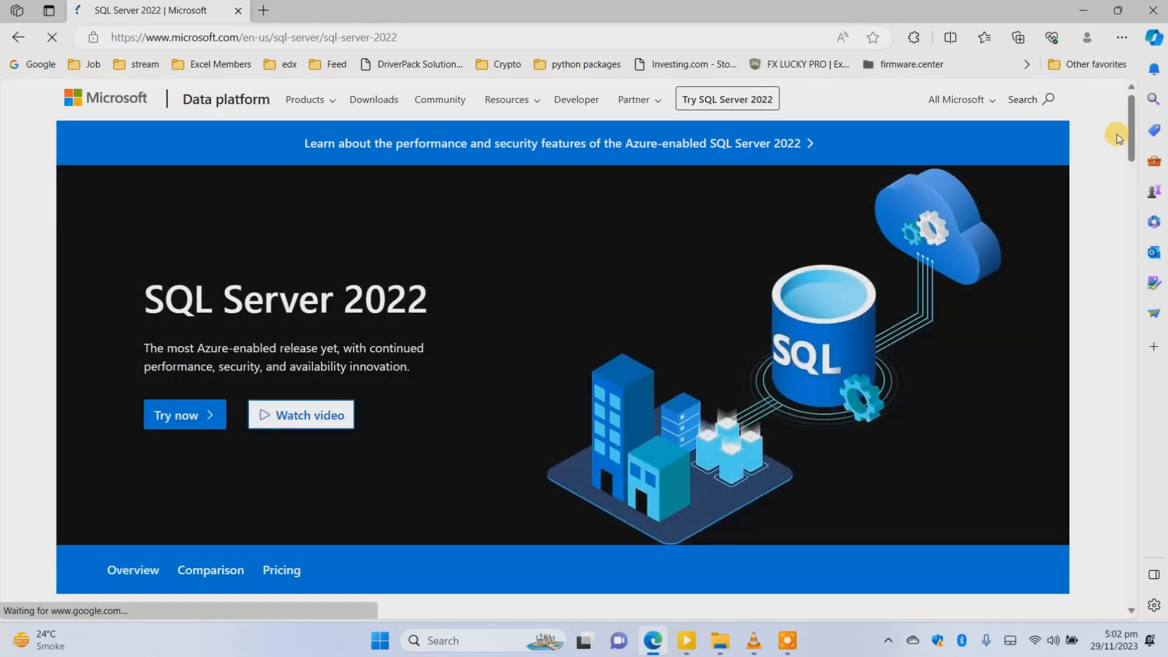
pyautogui.moveTo(1128, 124); pyautogui.dragTo(1131, 93)
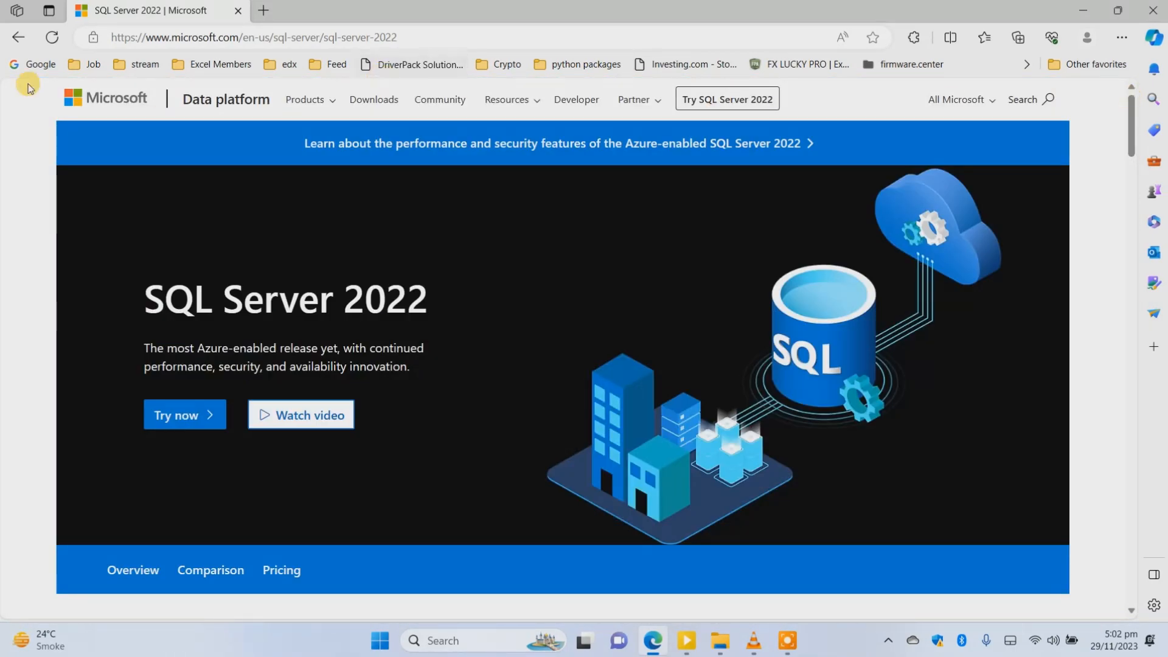
pyautogui.click(18, 44)
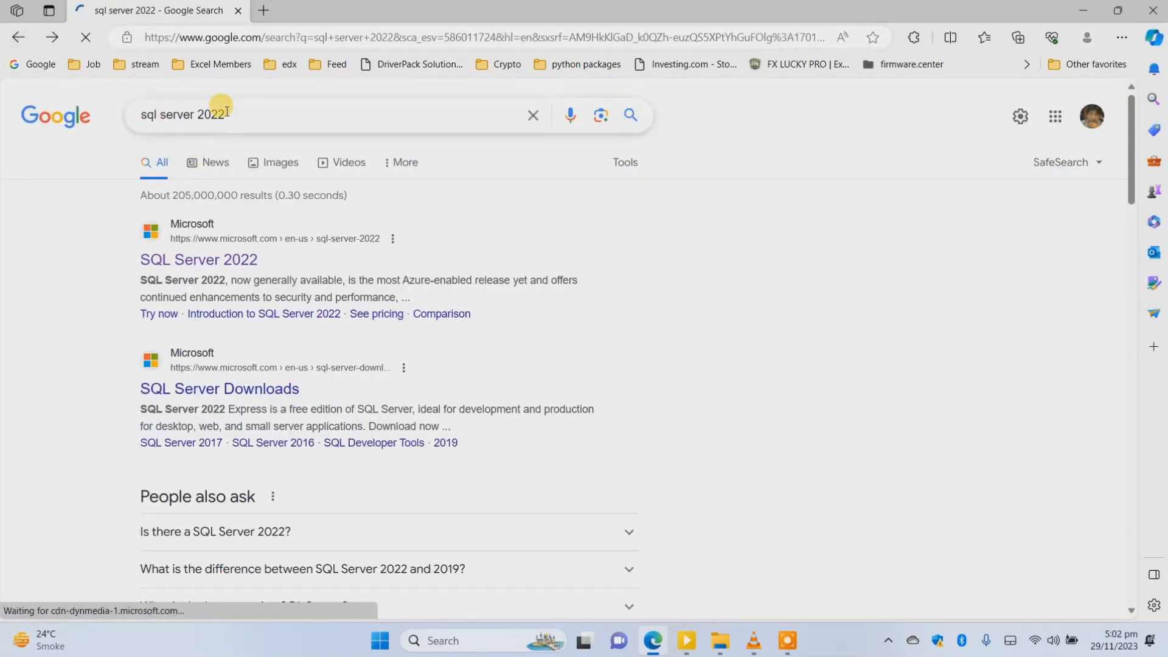
# Search Google for "sql server 2022 developer edition" and open Microsoft's SQL Server Downloads result.
pyautogui.click(237, 110)
pyautogui.doubleClick(237, 110)
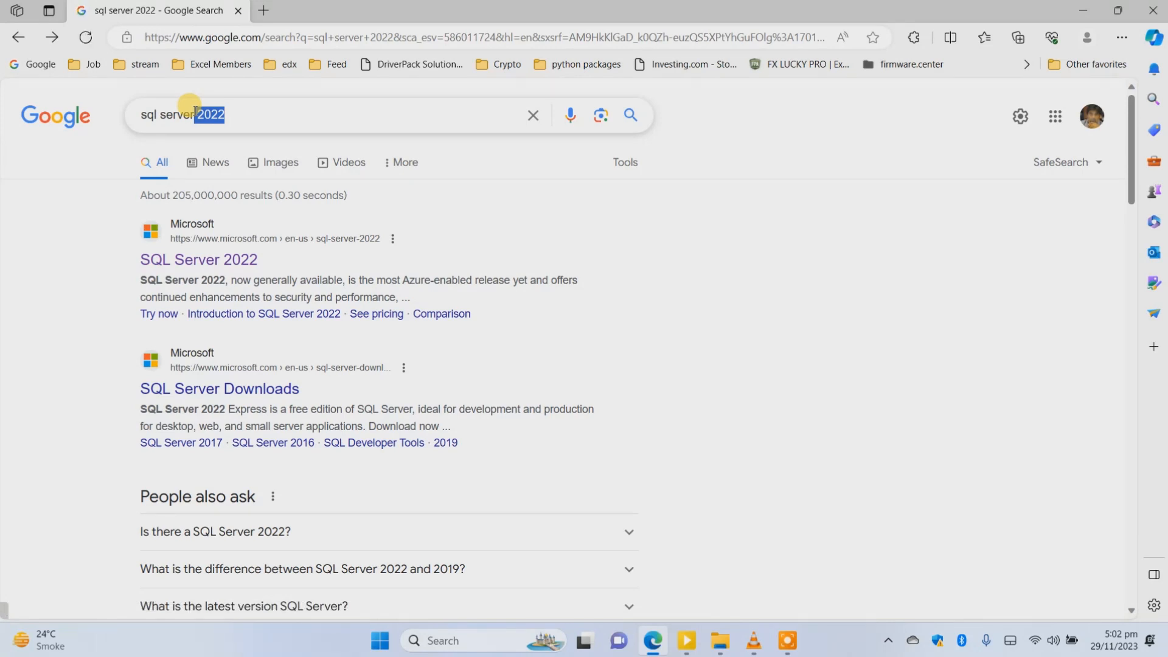
pyautogui.click(243, 112)
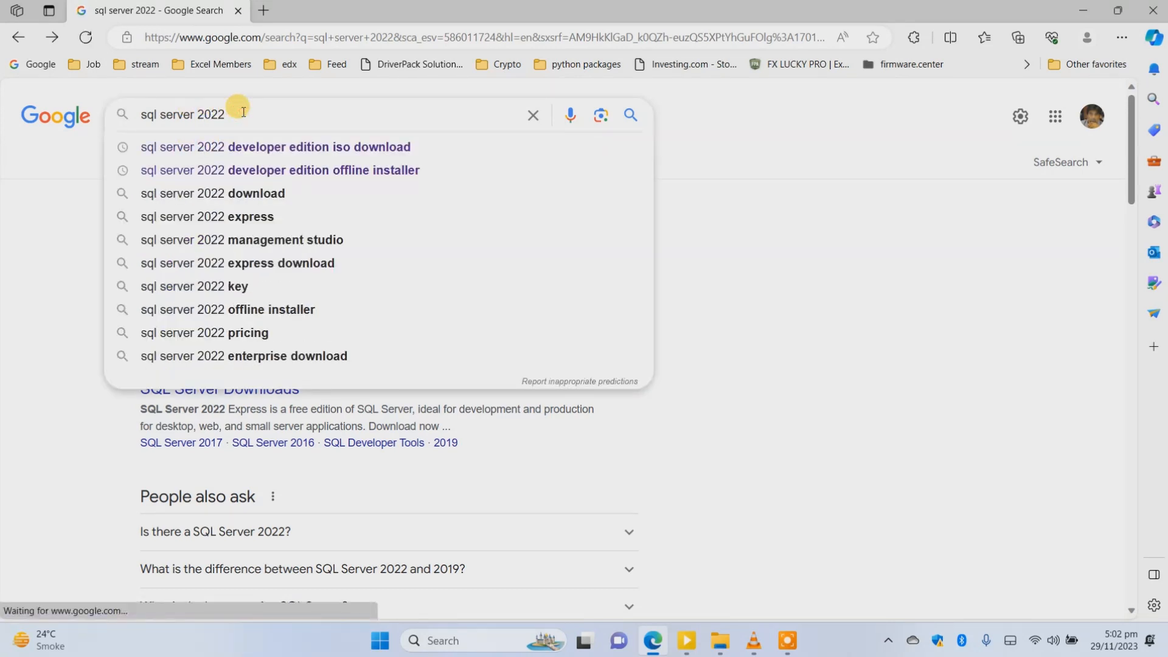
pyautogui.write('devel')
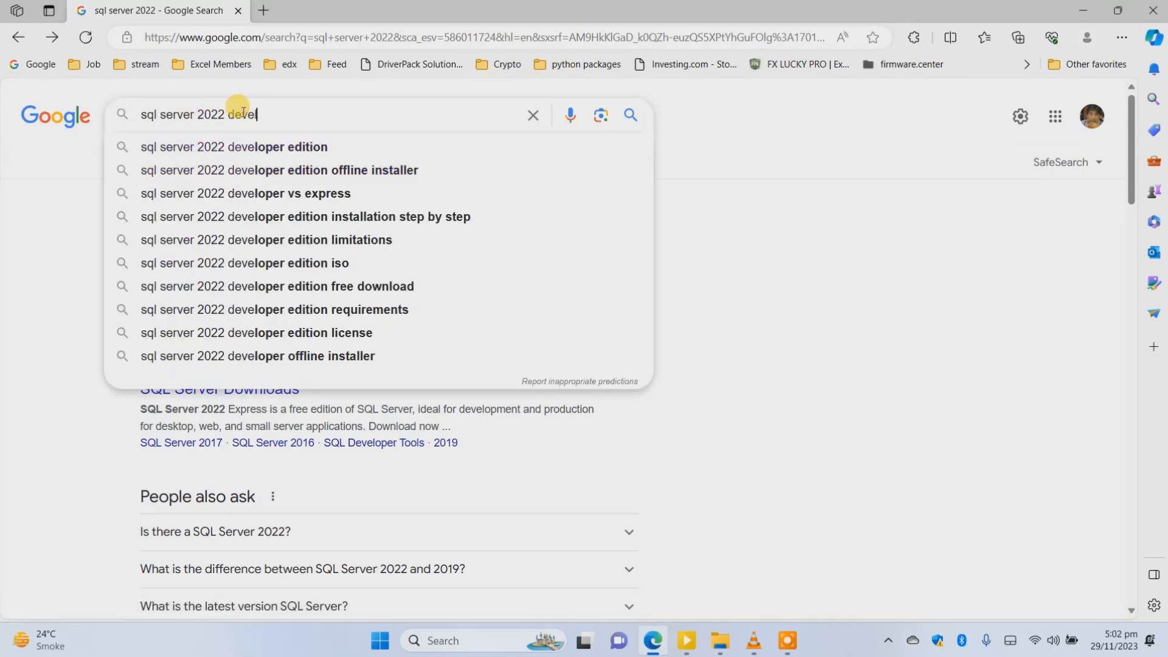
pyautogui.write('oper edi')
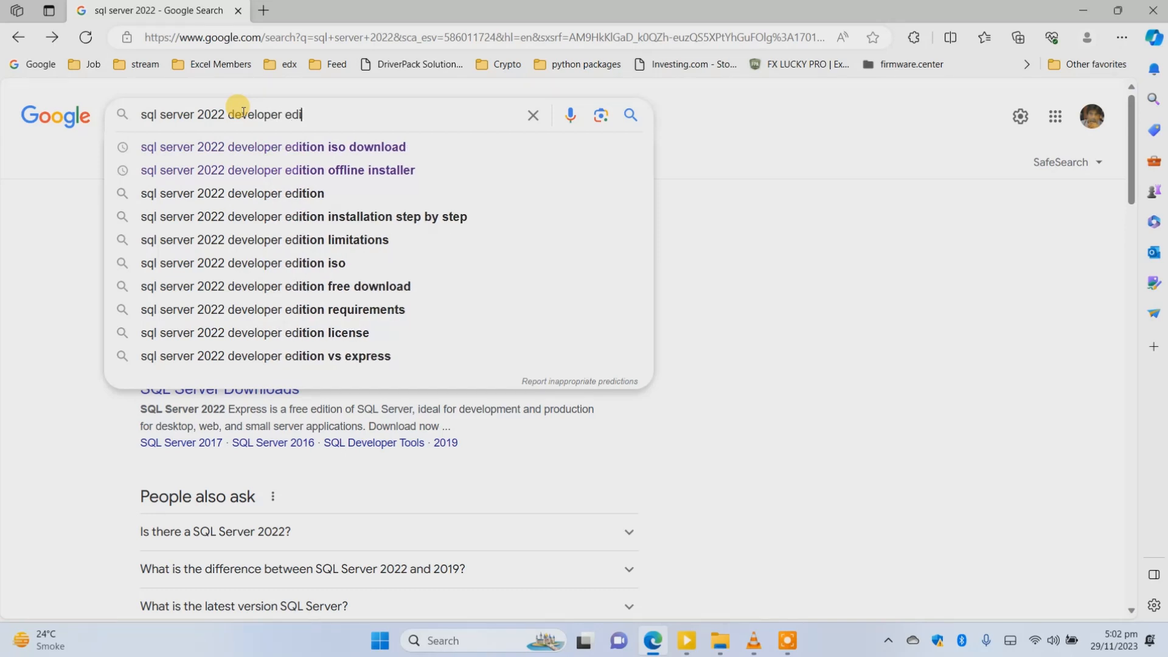
pyautogui.write('tion')
pyautogui.press('Return')
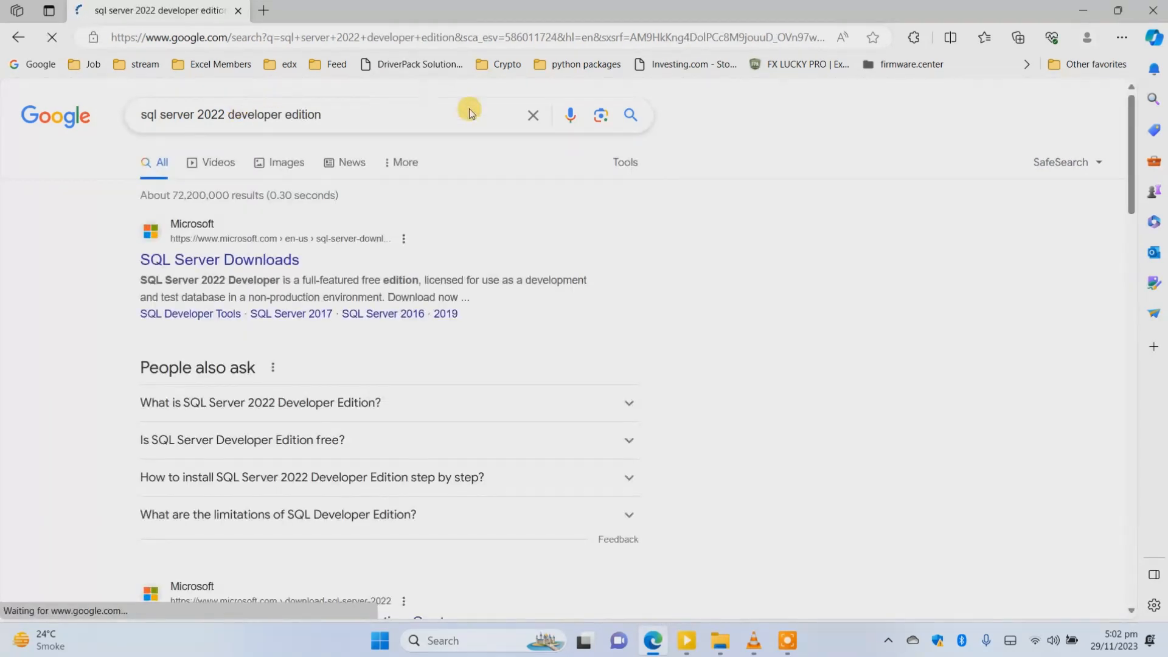
pyautogui.click(246, 262)
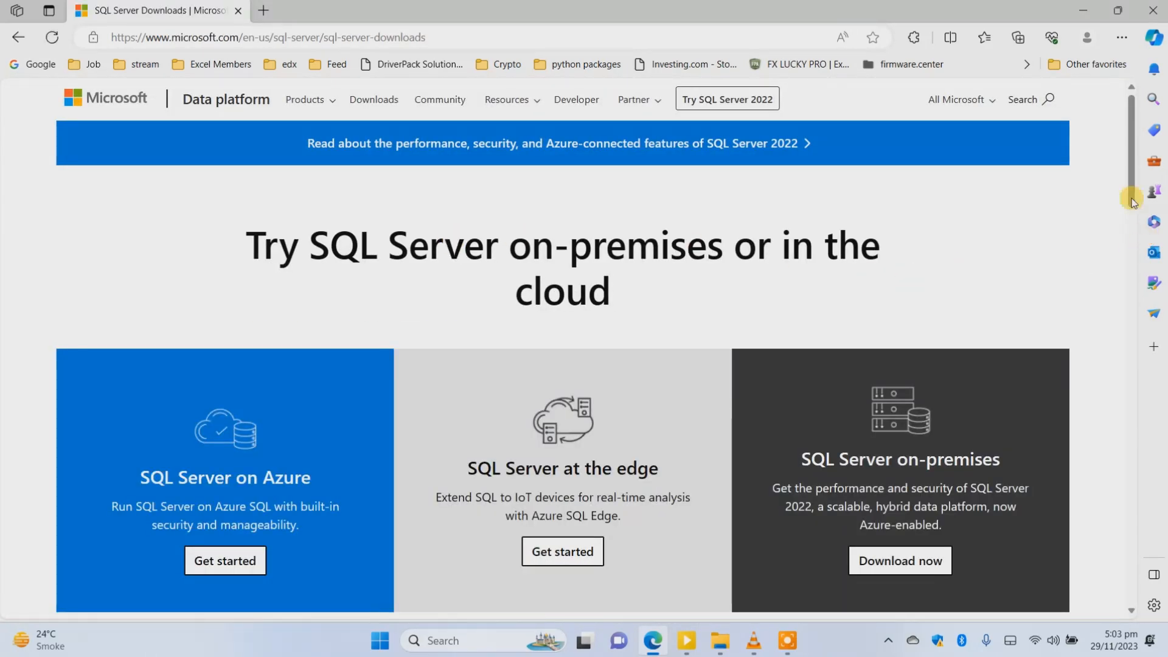
# Request the SQL Server 2022 Developer edition download from the downloads page, and cancel it without adding a download exception.
pyautogui.moveTo(1132, 155); pyautogui.dragTo(1126, 291)
pyautogui.click(365, 323)
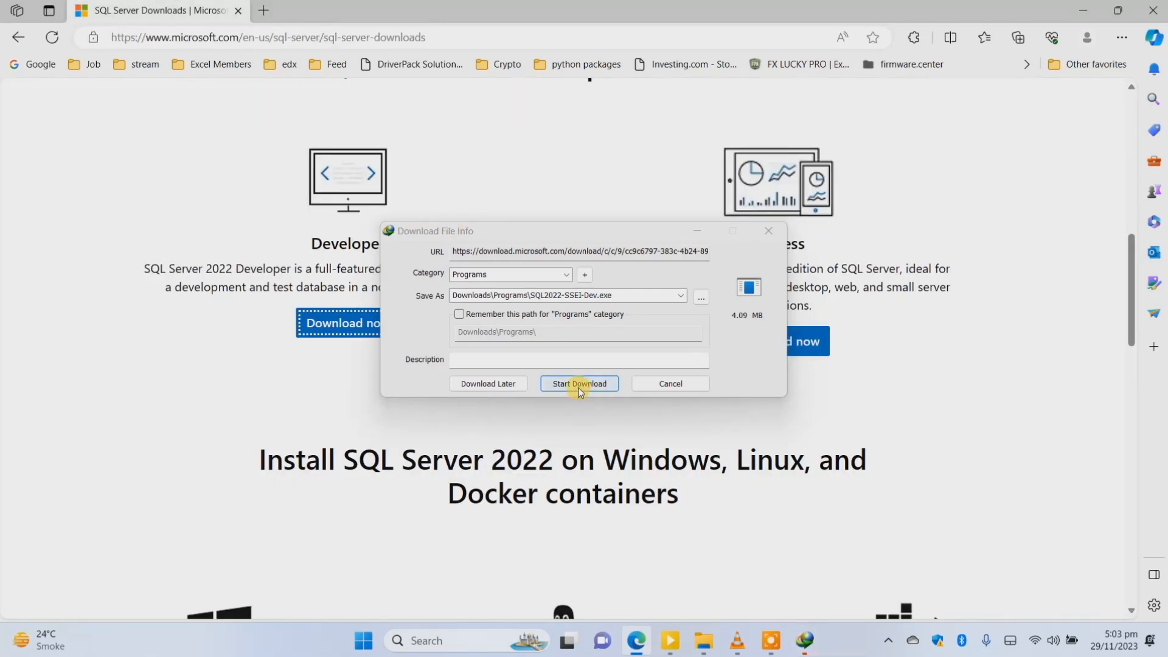
pyautogui.click(655, 388)
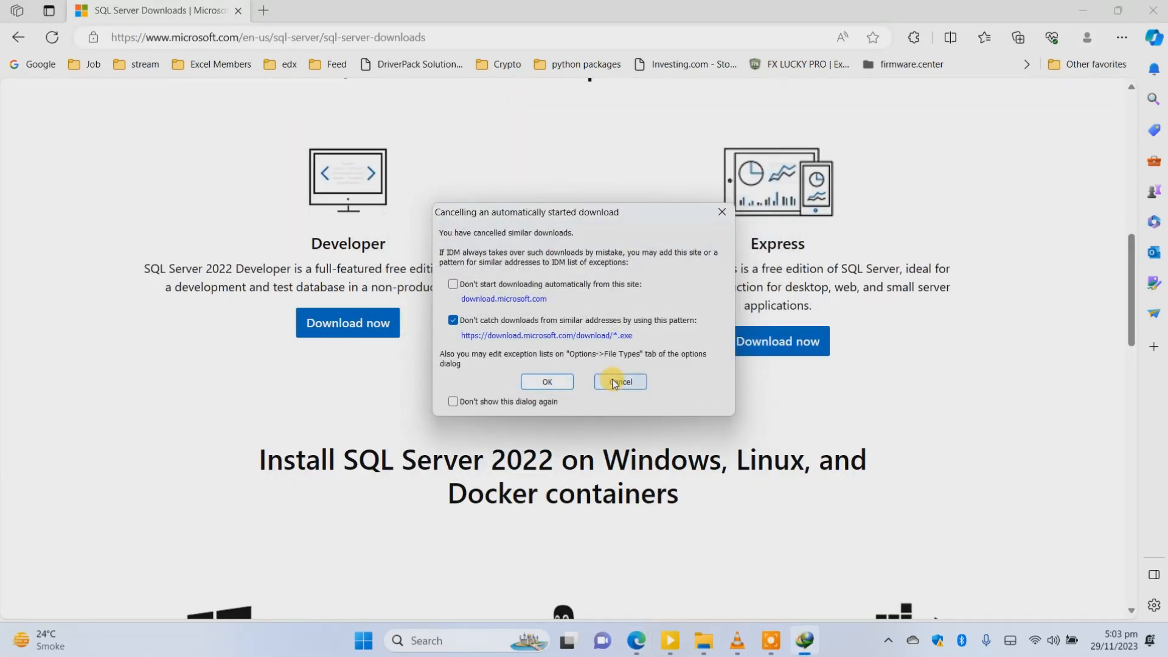
pyautogui.click(613, 381)
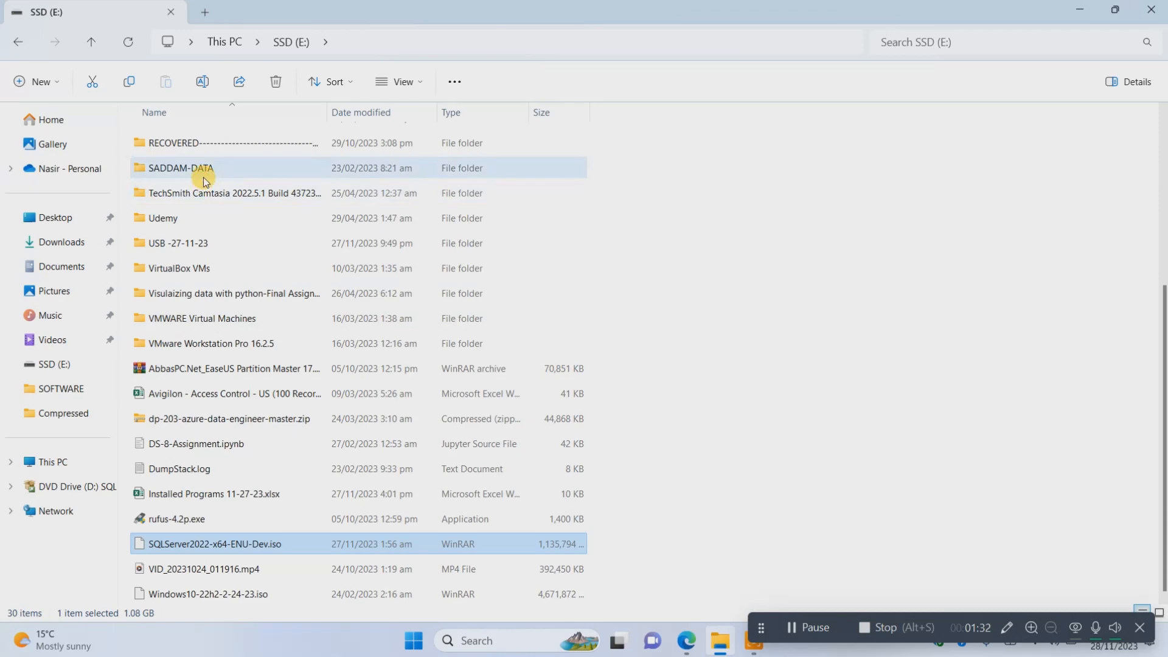
# Browse the HDD (F:) drive in File Explorer for the installers SSMS-Setup-ENU_2.exe and SQL2022-SSEI-Dev.exe.
pyautogui.click(1082, 9)
pyautogui.click(720, 641)
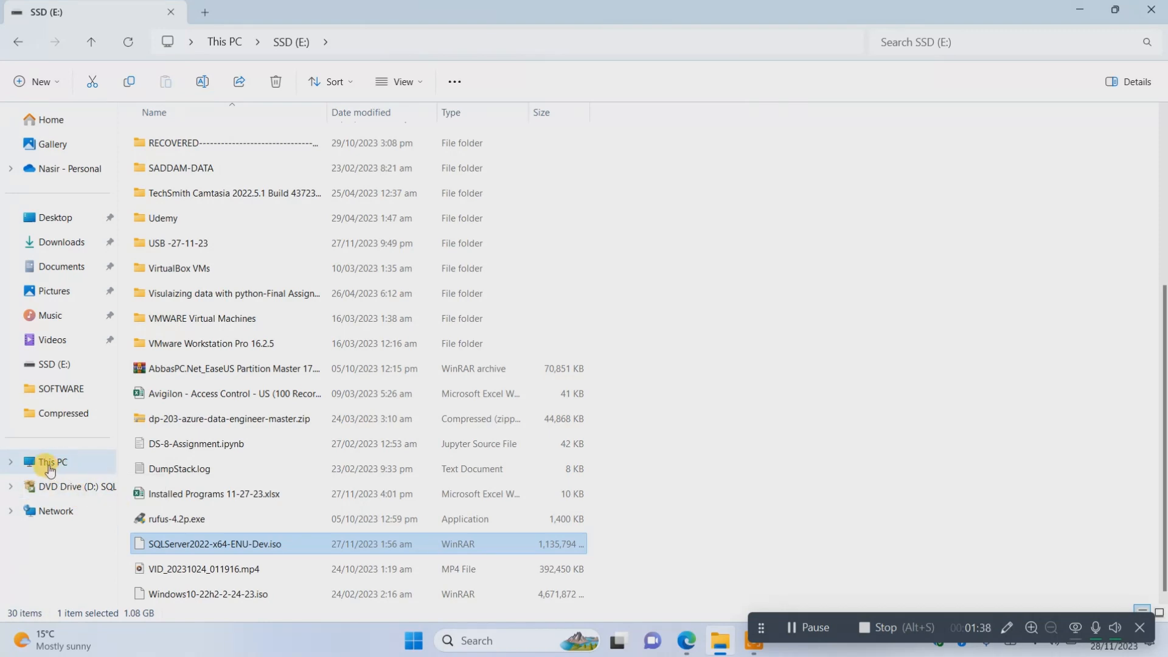
pyautogui.click(68, 471)
pyautogui.doubleClick(781, 159)
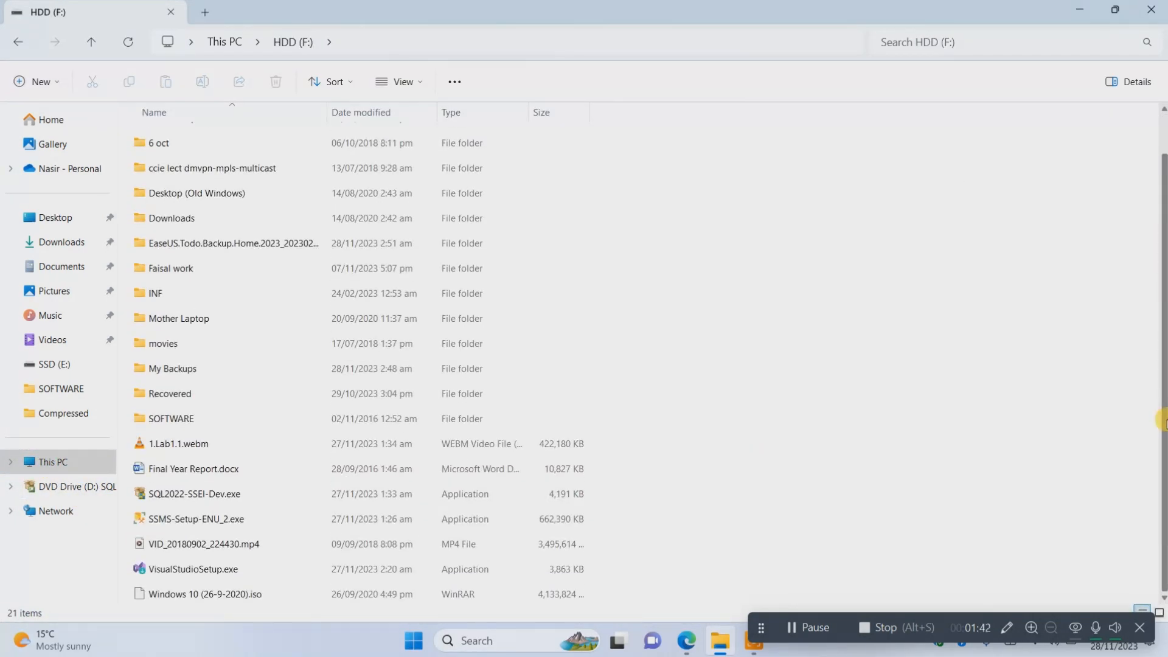
pyautogui.click(207, 520)
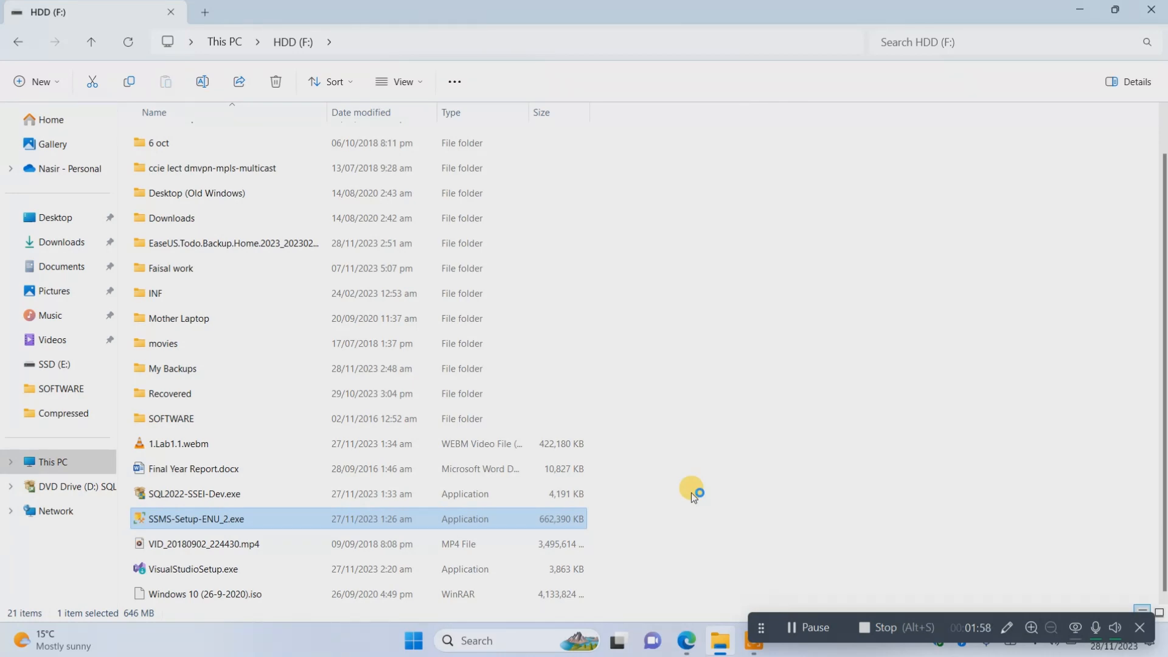
pyautogui.click(240, 497)
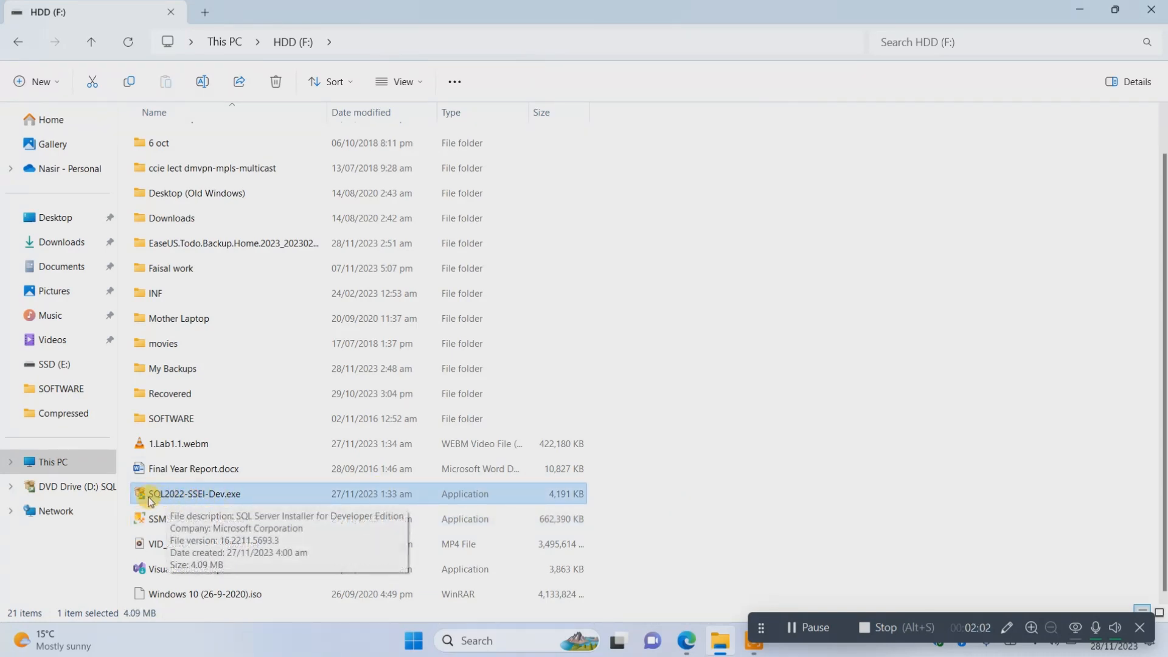
# Launch SQL2022-SSEI-Dev.exe with administrator permission to view its installation types, and exit the installer.
pyautogui.doubleClick(209, 496)
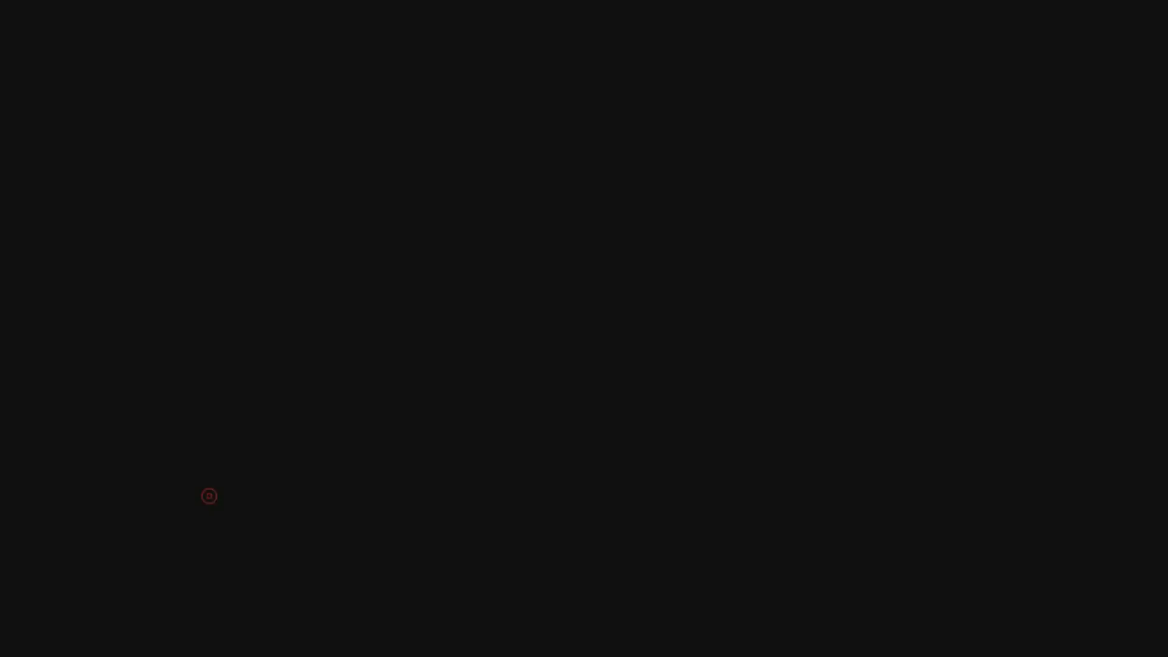
pyautogui.click(498, 448)
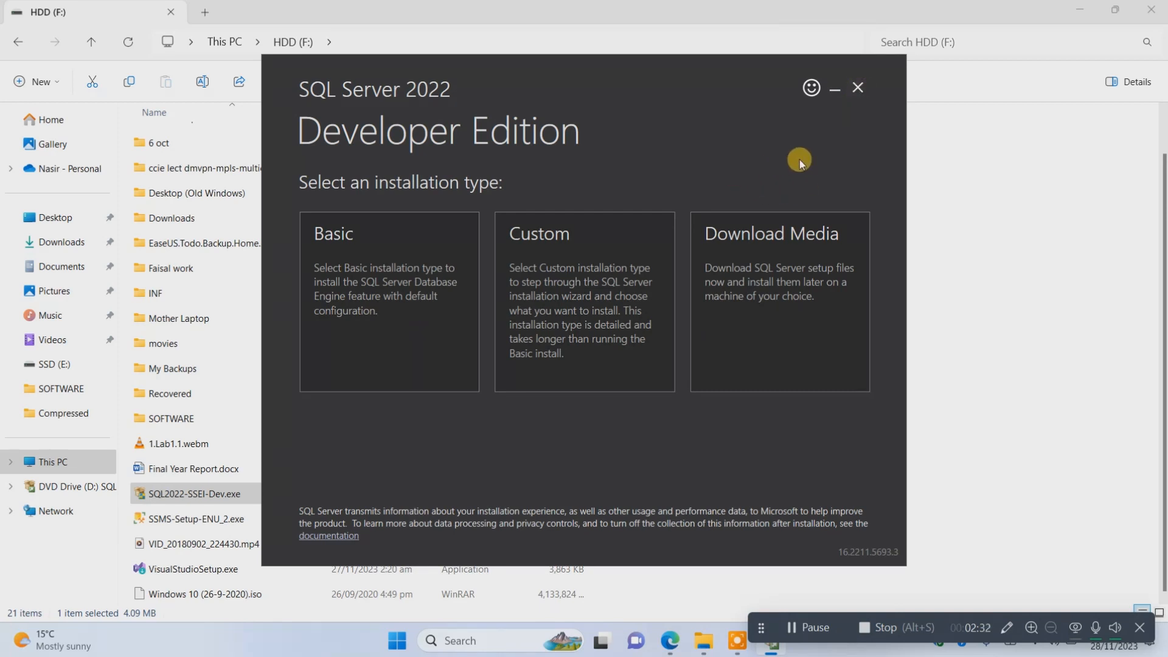
pyautogui.click(863, 95)
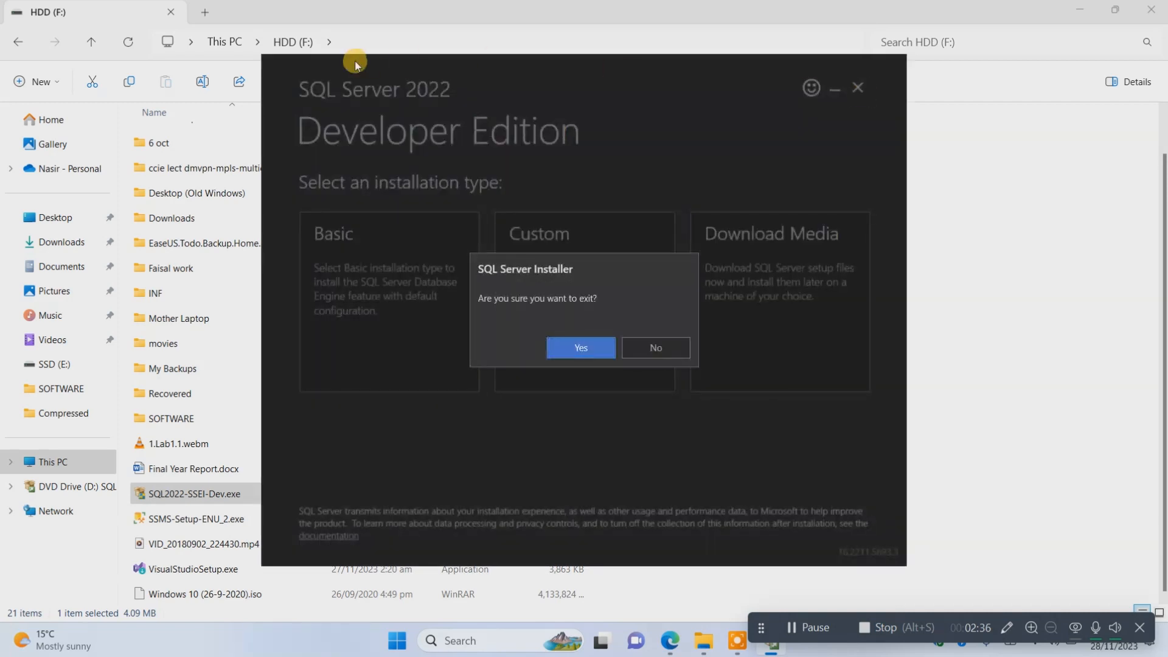
pyautogui.click(580, 348)
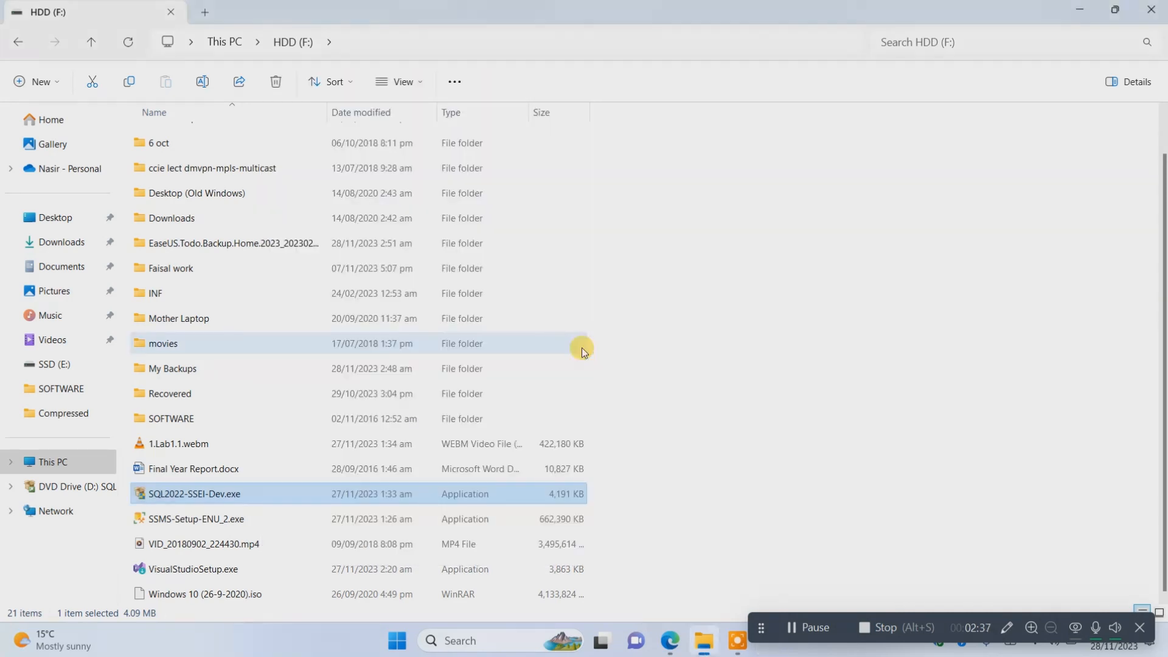
# Mount SQLServer2022-x64-ENU-Dev.iso from the SSD (E:) drive, always using Windows Explorer to open .iso files.
pyautogui.click(231, 41)
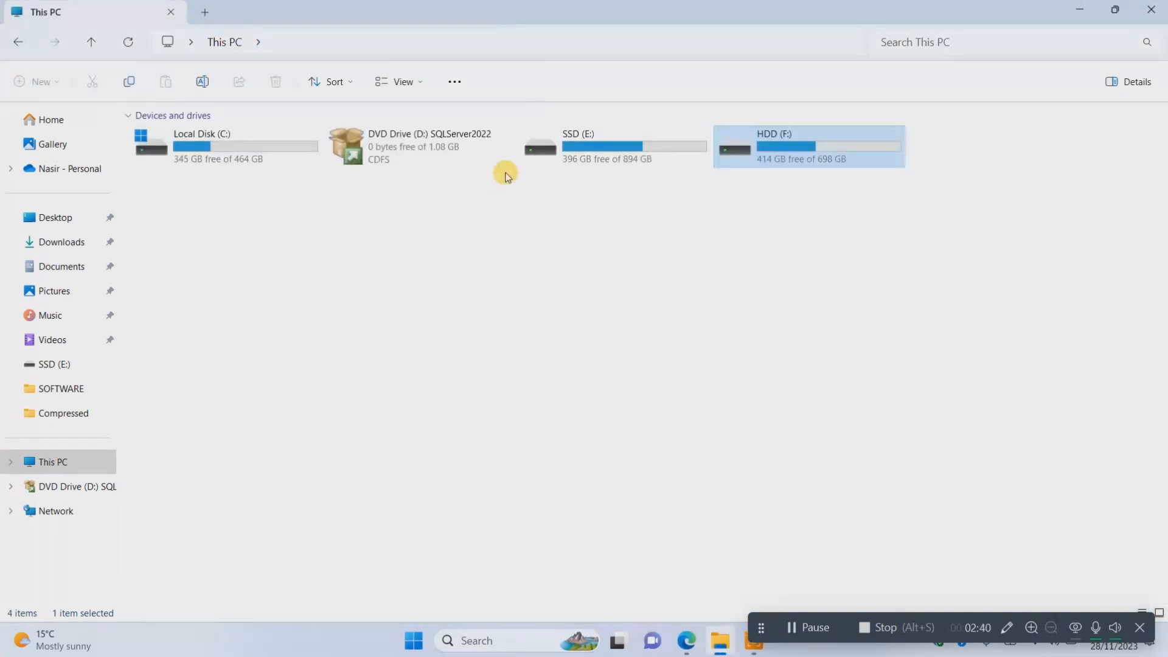
pyautogui.doubleClick(562, 156)
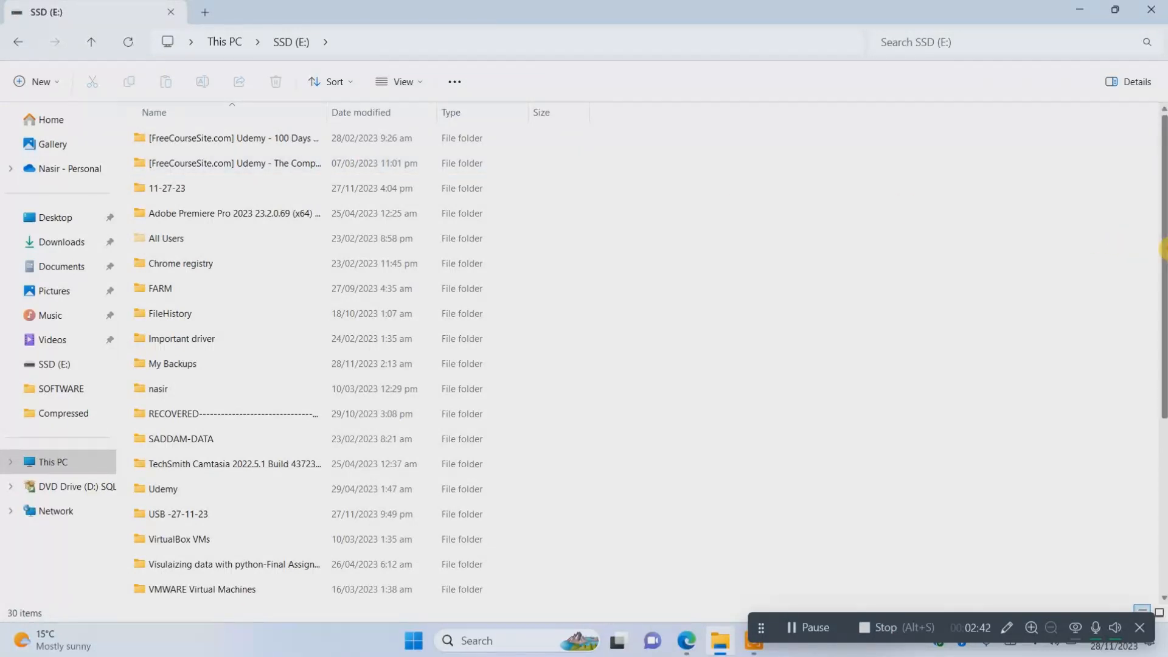
pyautogui.moveTo(1165, 250); pyautogui.dragTo(1166, 456)
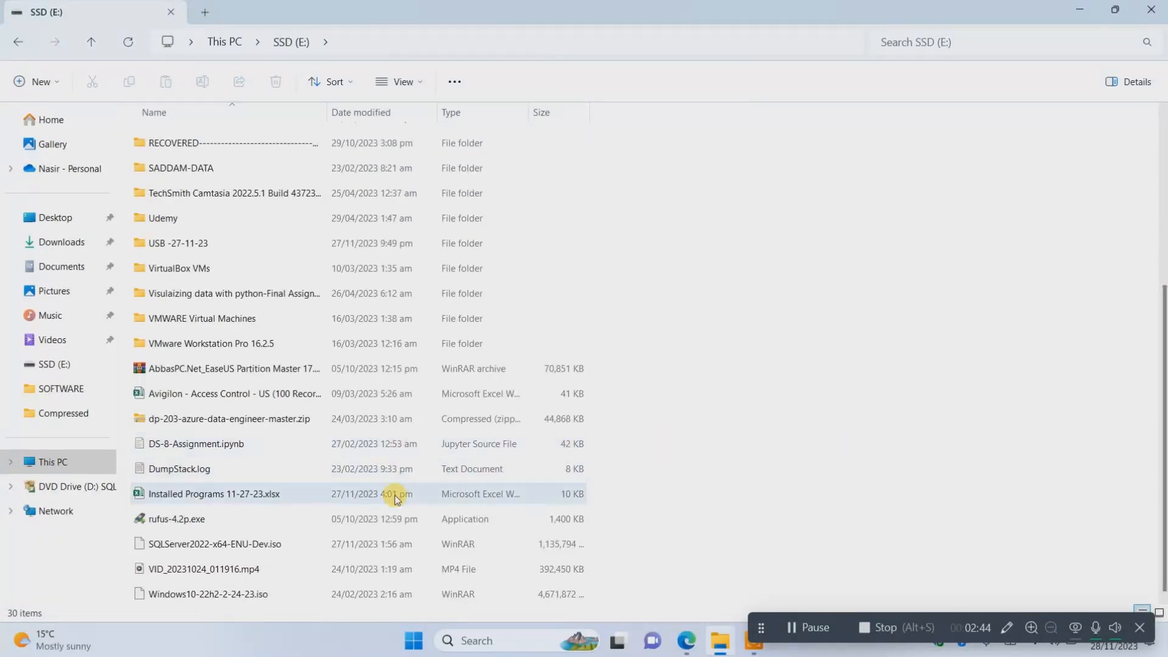
pyautogui.doubleClick(237, 545)
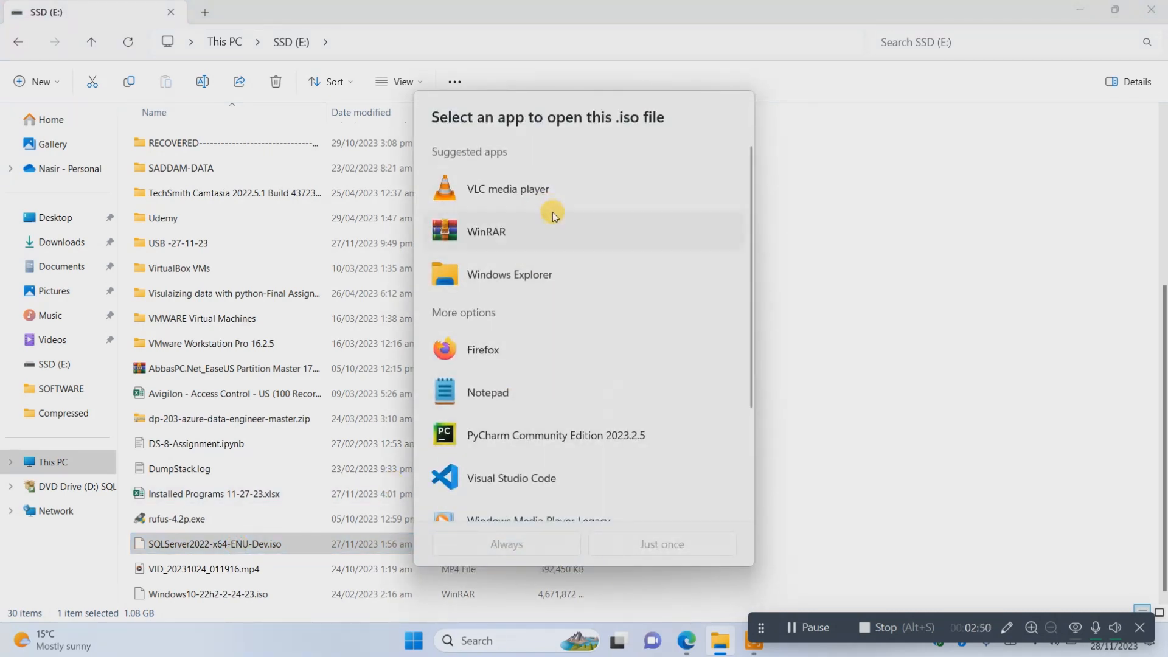
pyautogui.click(532, 287)
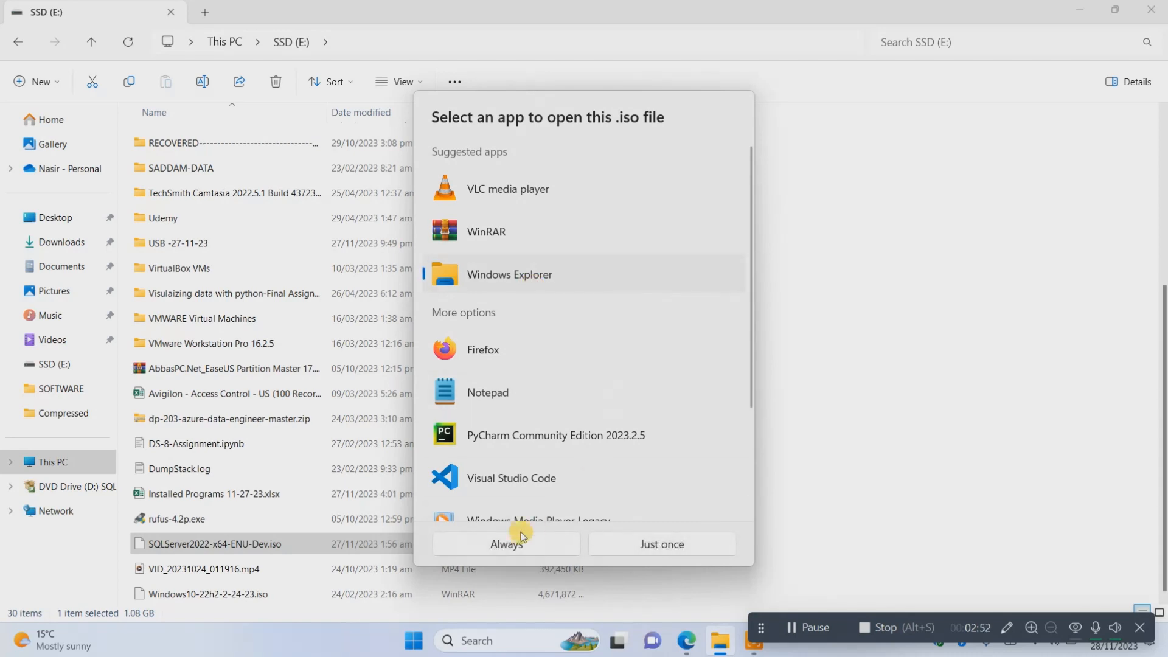
pyautogui.click(498, 542)
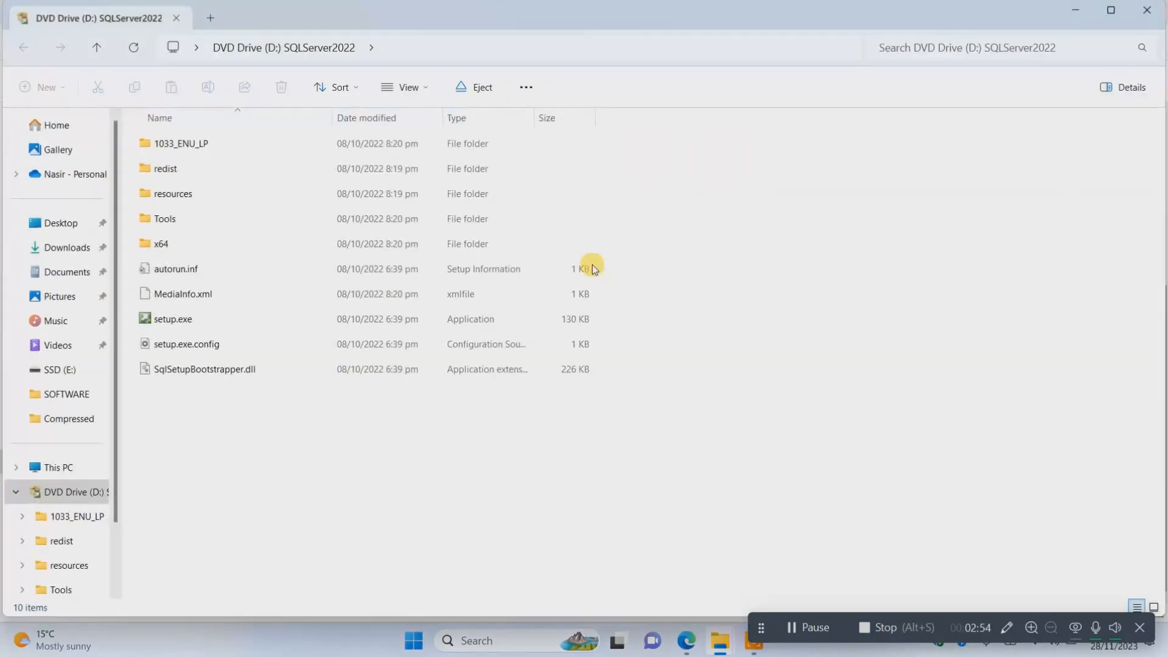
# Run setup.exe from the mounted SQLServer2022 disc with administrator permission, and move the Installation Center window toward the screen's centre.
pyautogui.doubleClick(206, 320)
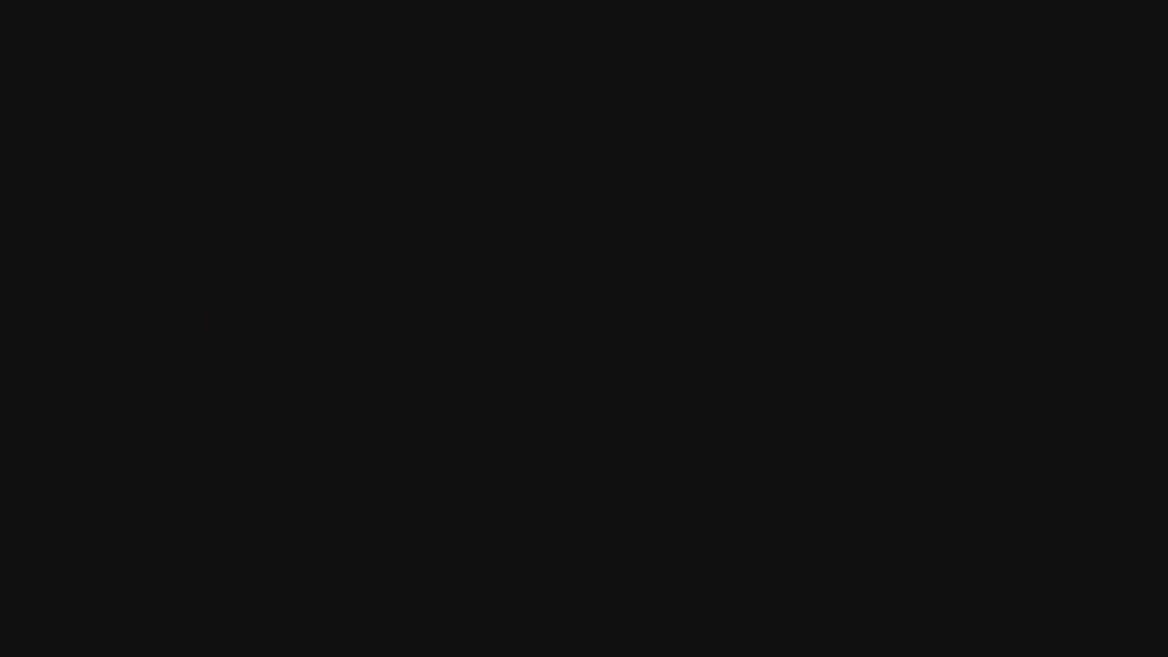
pyautogui.click(514, 450)
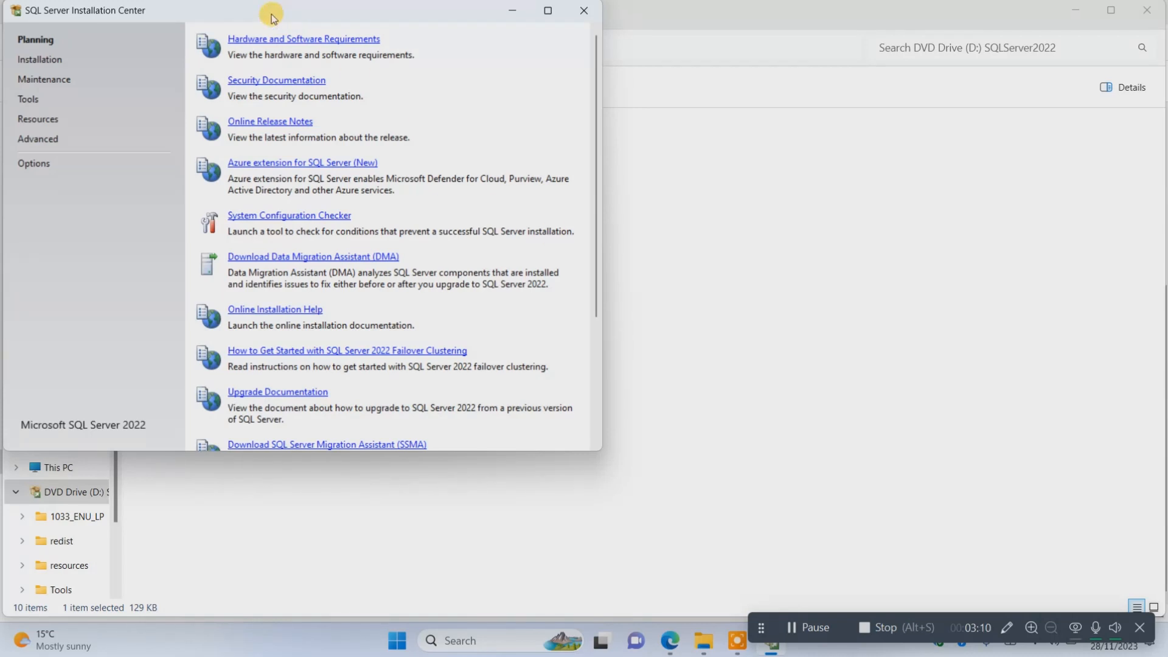
pyautogui.moveTo(271, 14); pyautogui.dragTo(482, 102)
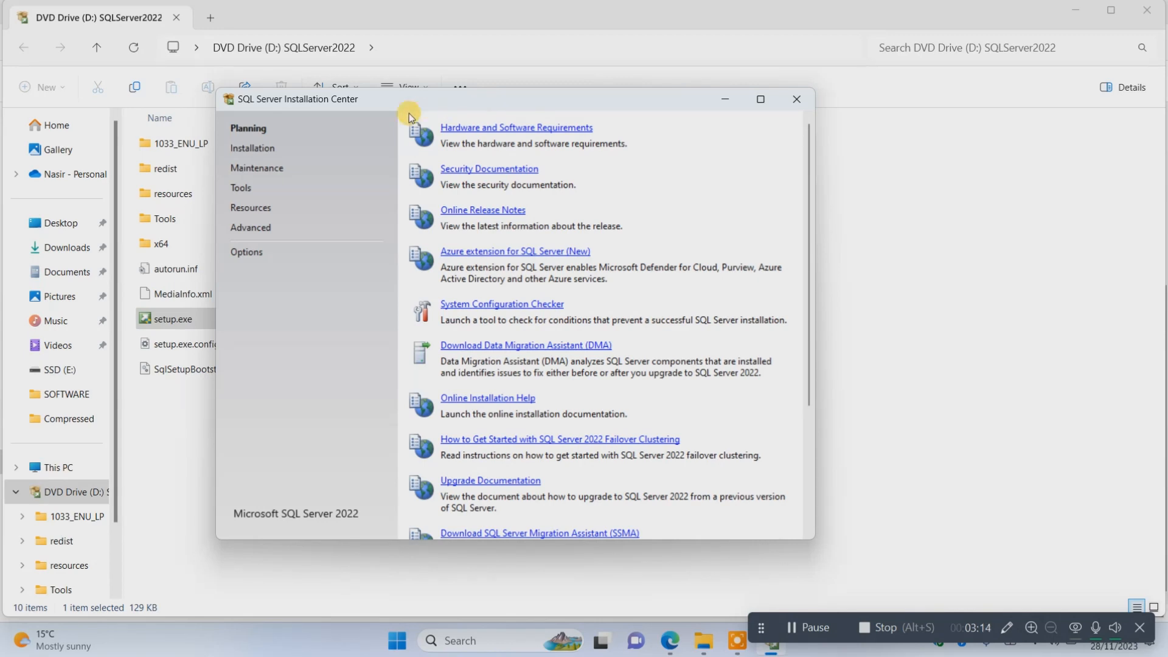
# Start a new SQL Server standalone installation from the Installation Center.
pyautogui.click(262, 154)
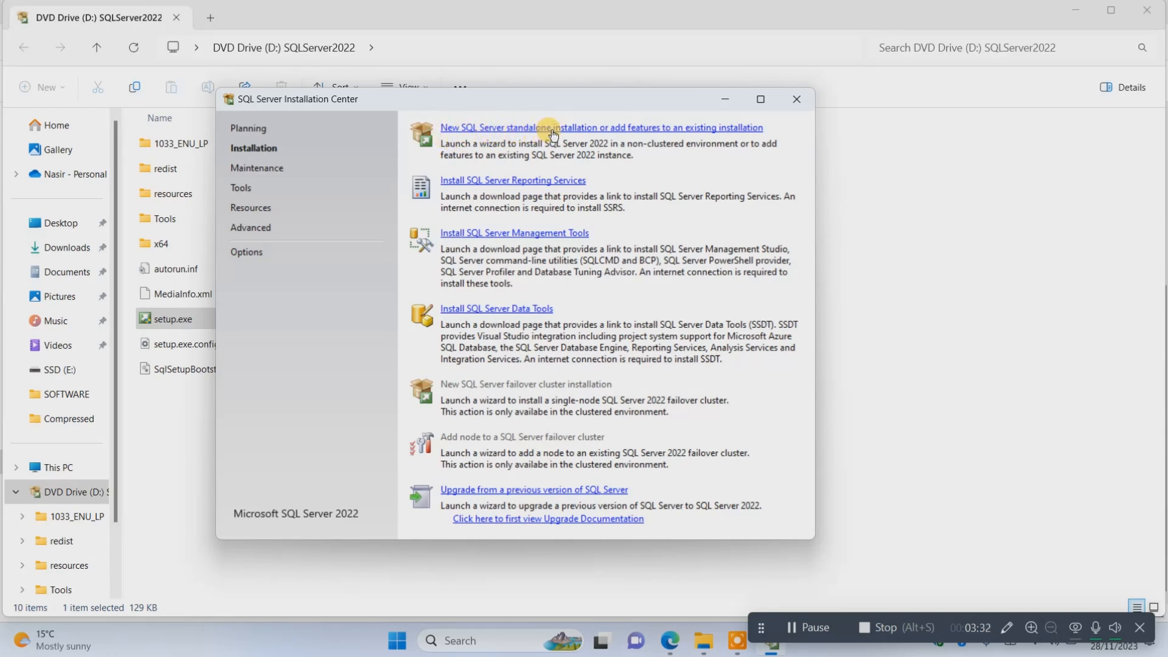
pyautogui.click(610, 129)
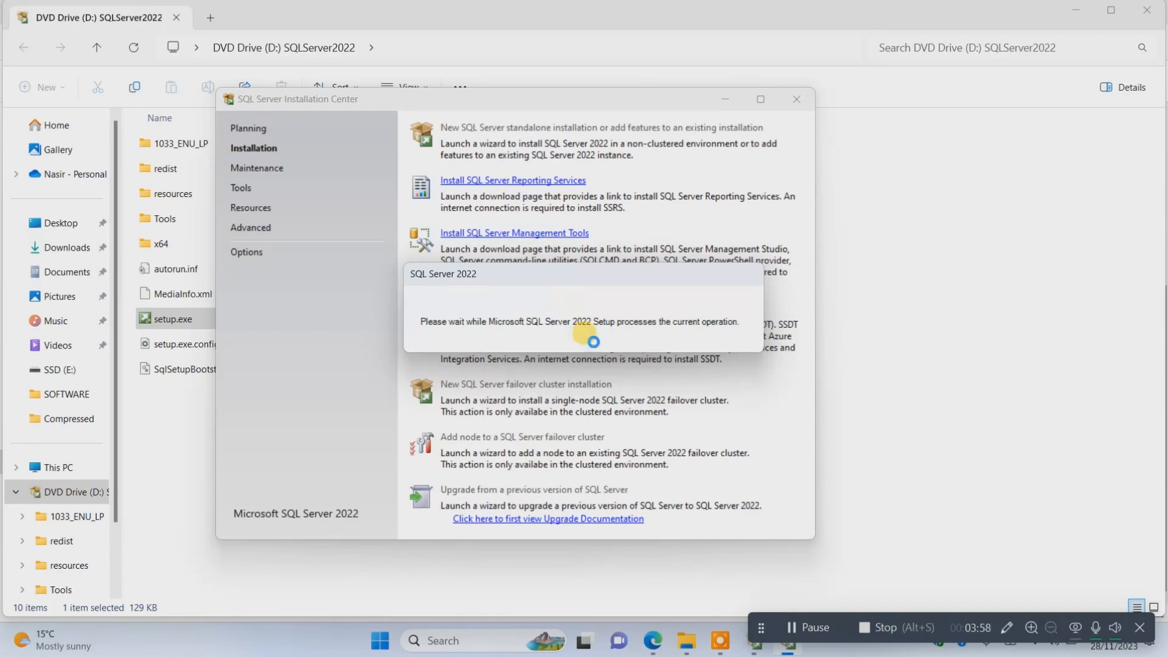
pyautogui.click(760, 622)
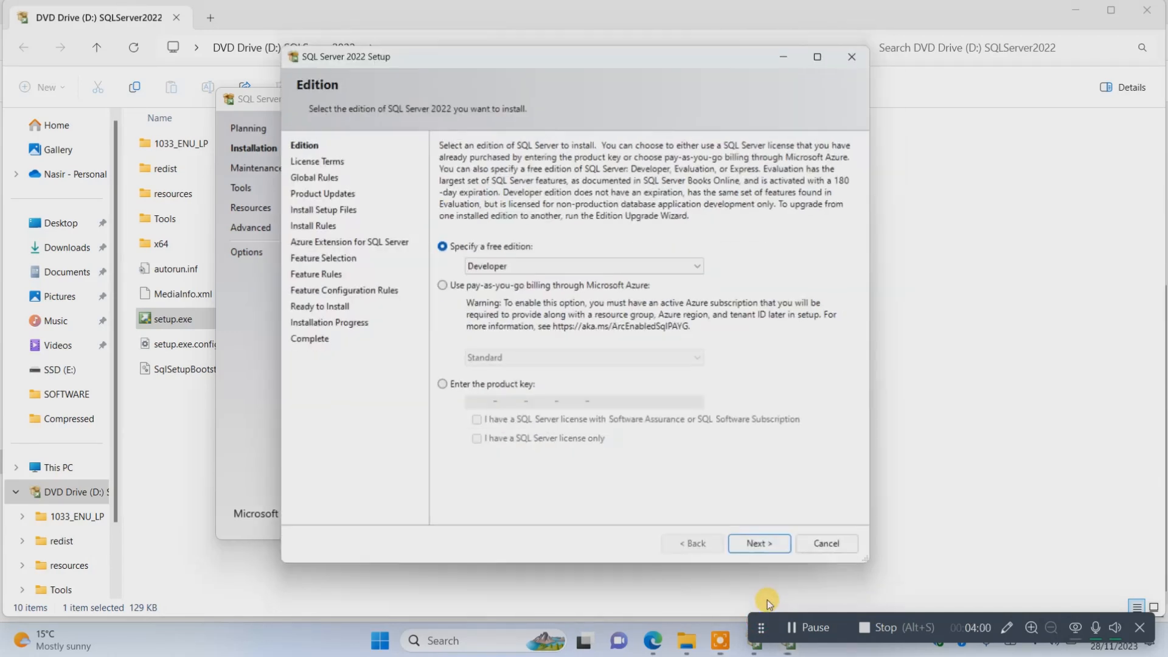
pyautogui.moveTo(765, 635); pyautogui.dragTo(785, 611)
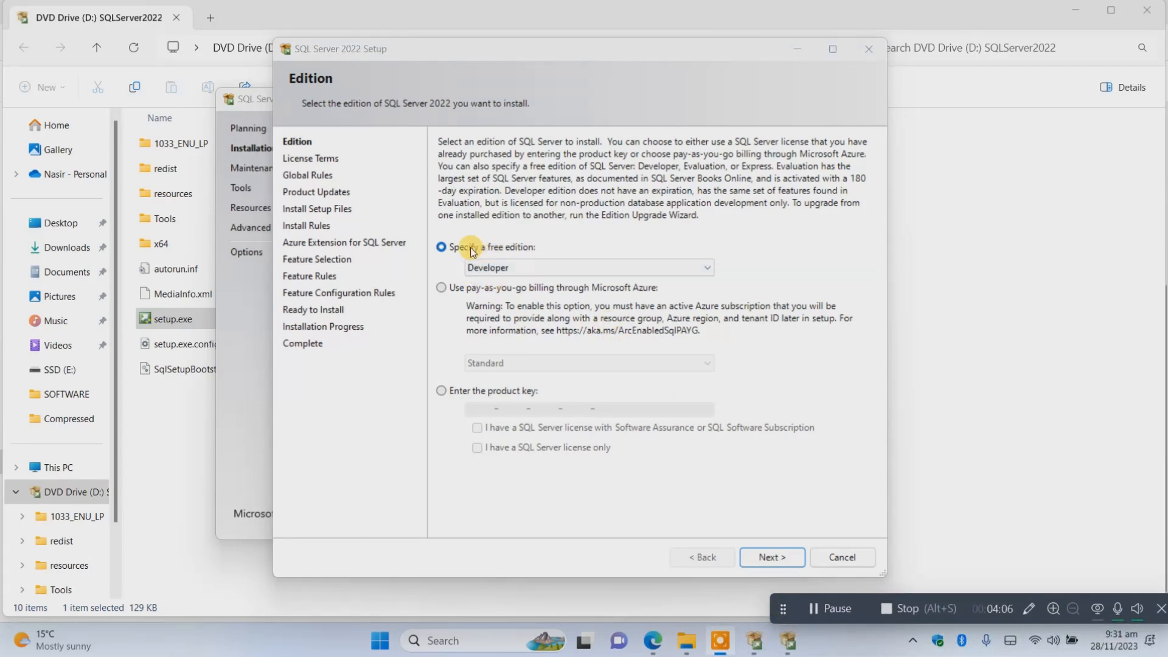
# Continue setup with the free Developer edition and accept the license terms.
pyautogui.click(490, 268)
pyautogui.click(769, 557)
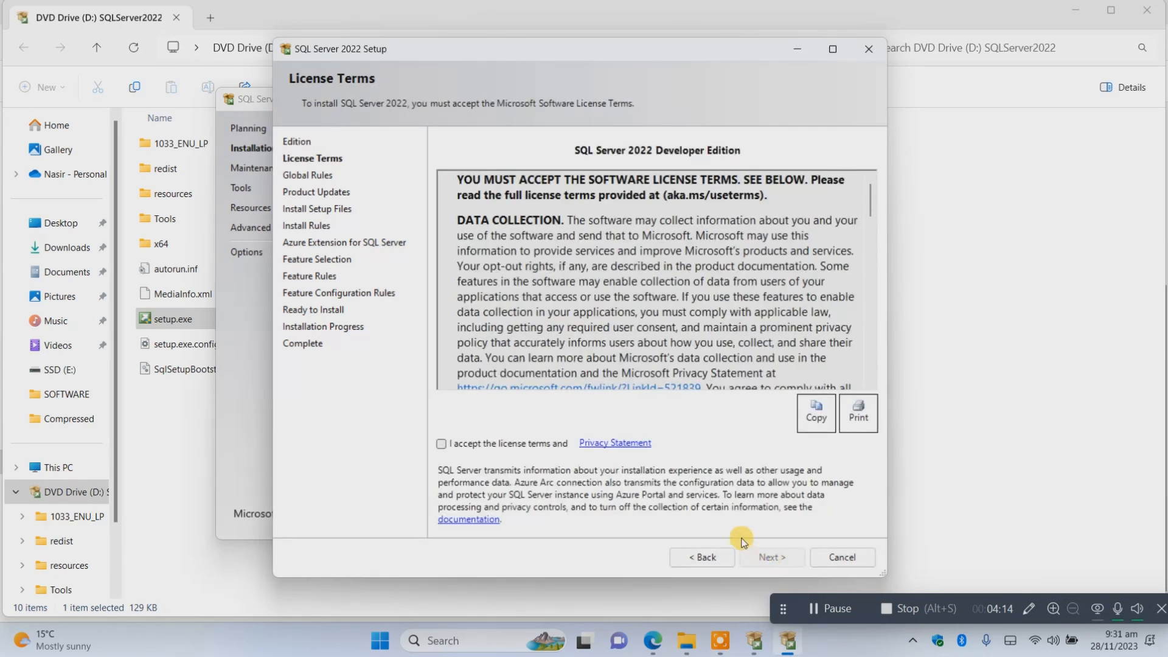
pyautogui.click(474, 443)
pyautogui.click(786, 555)
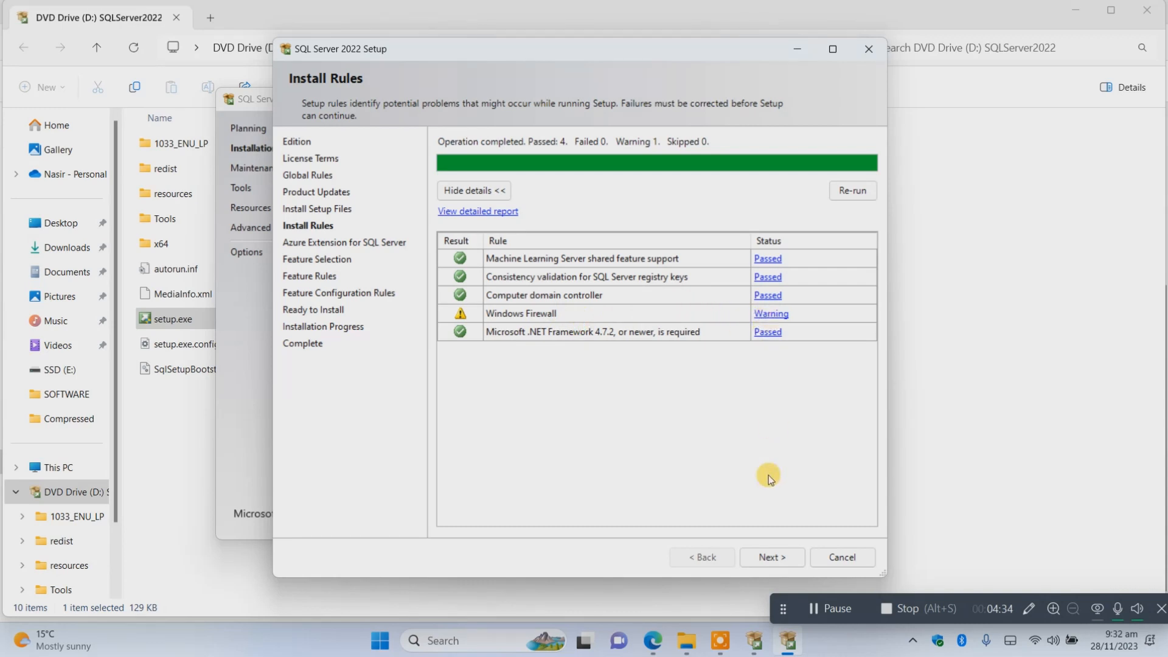
# Continue past the install rules and exclude the Azure Extension for SQL Server from the installation.
pyautogui.click(772, 557)
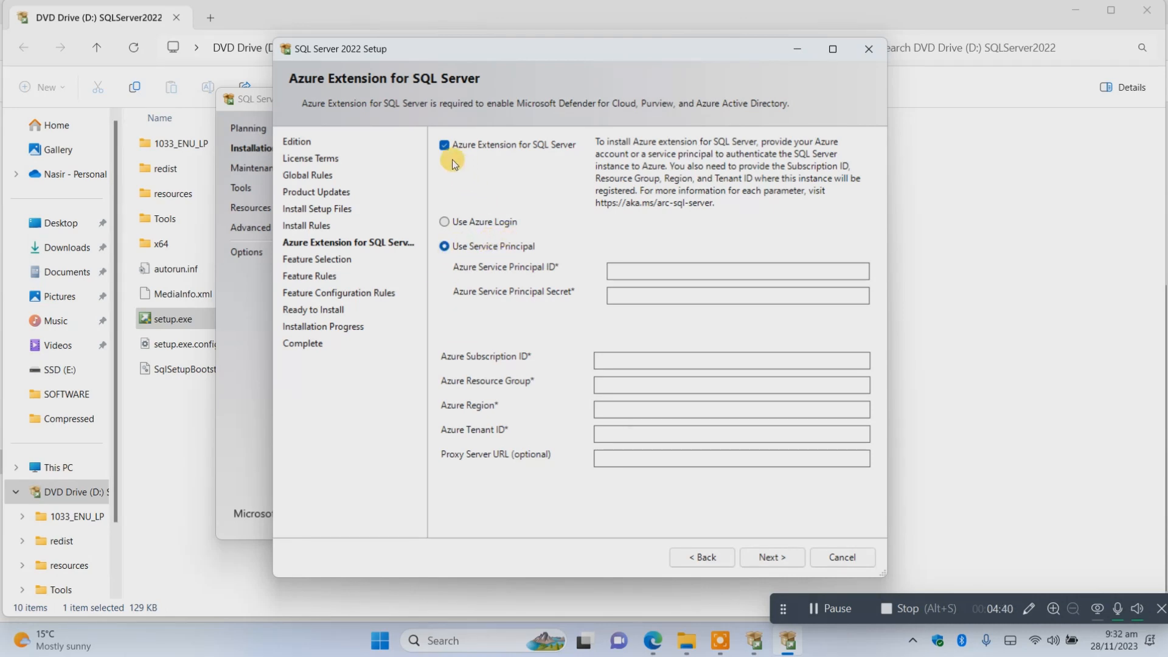
pyautogui.click(445, 146)
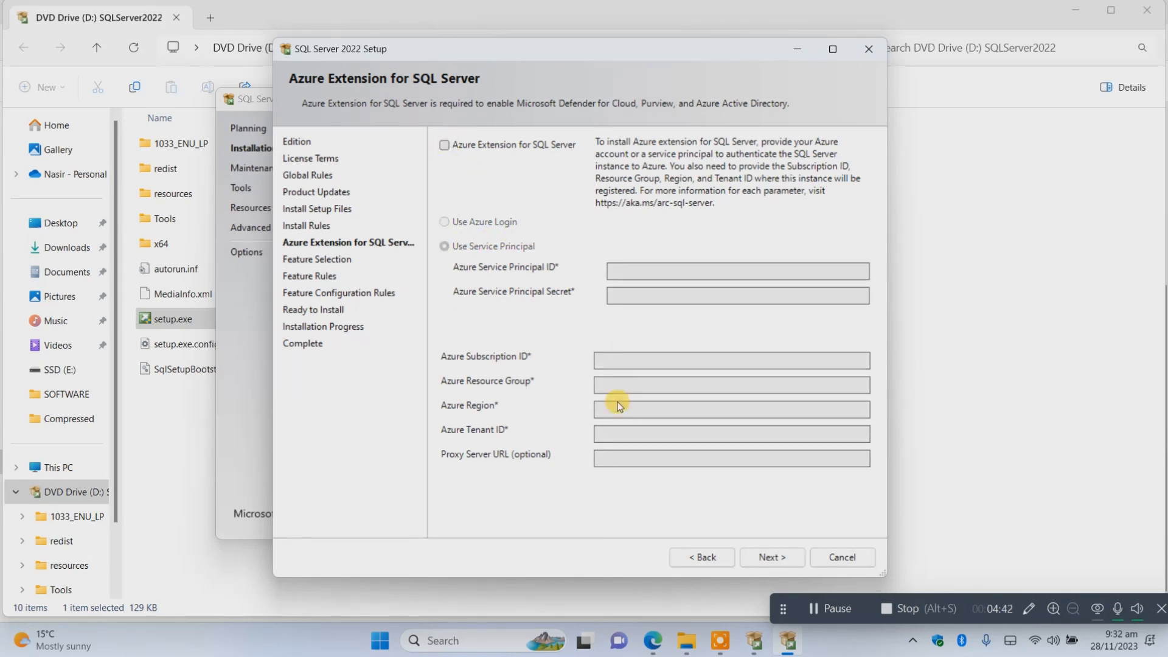
pyautogui.click(776, 558)
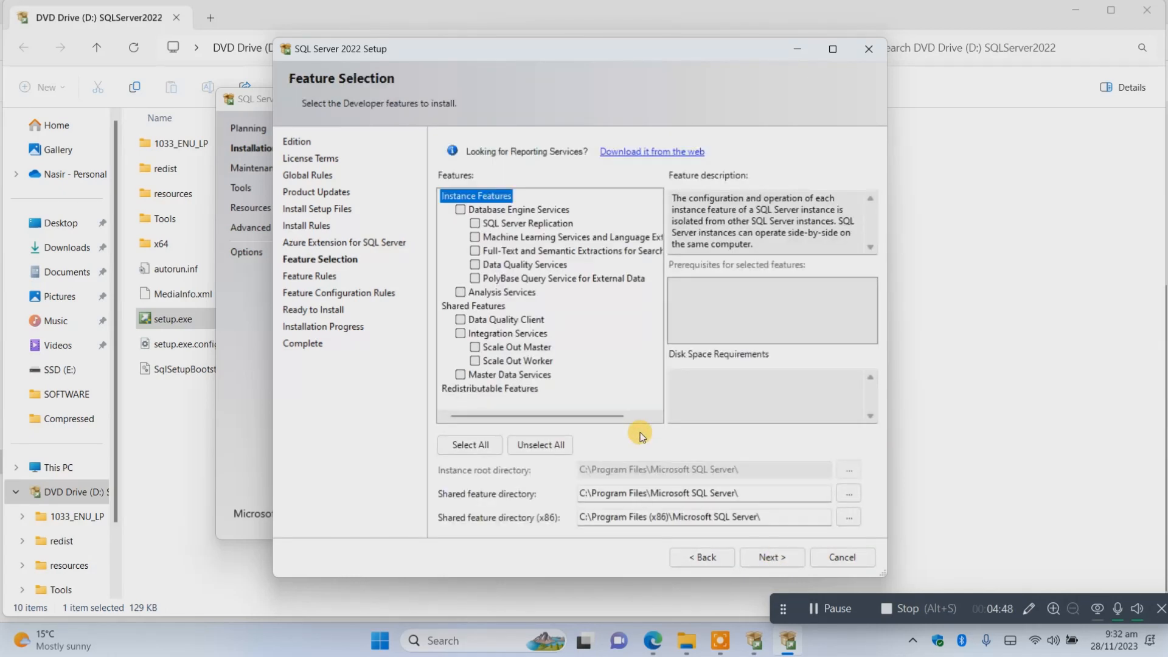
# Select Database Engine Services, Data Quality Services, Analysis Services, Data Quality Client and Integration Services as the features to install.
pyautogui.click(460, 210)
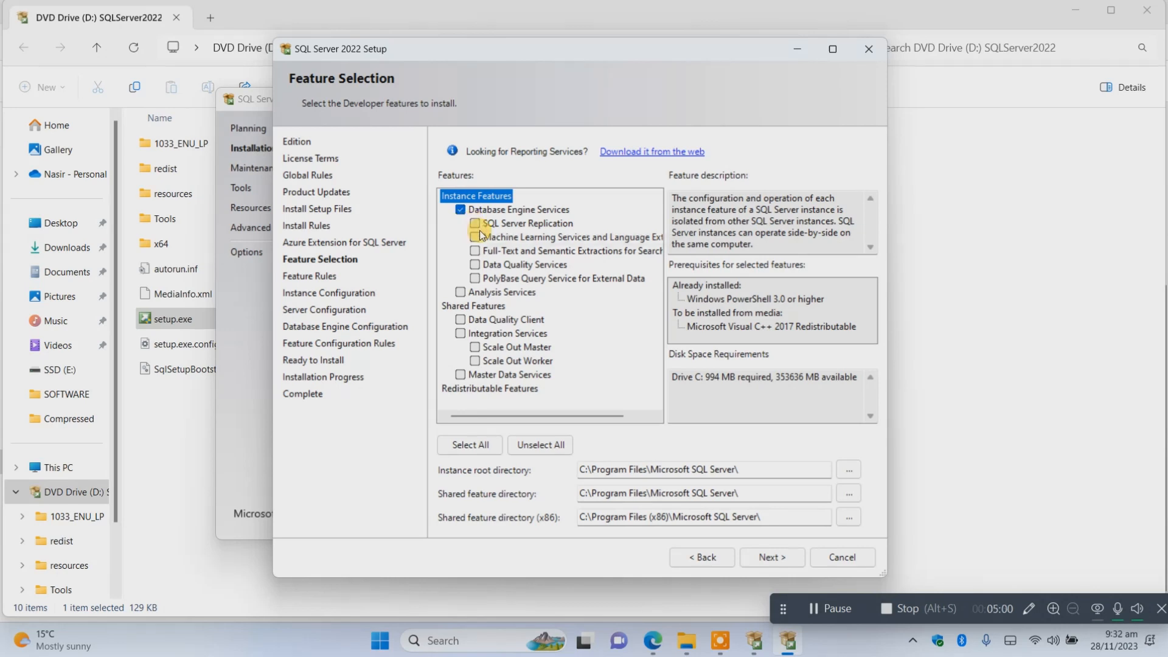
pyautogui.click(475, 268)
pyautogui.click(459, 293)
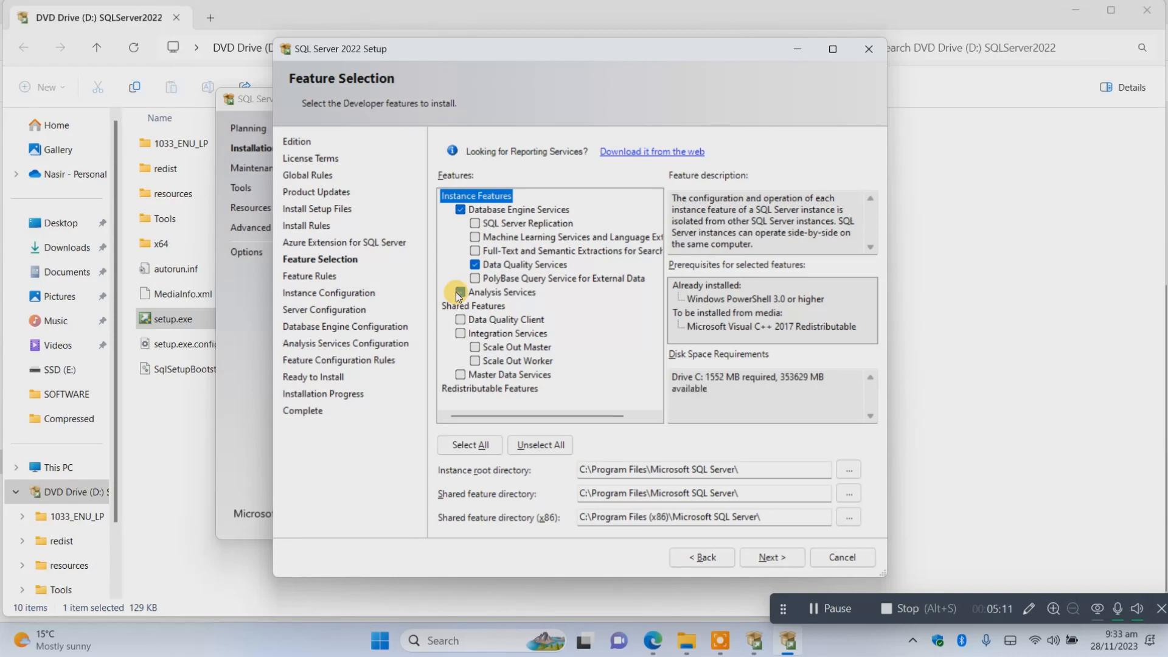
pyautogui.click(460, 321)
pyautogui.click(460, 334)
pyautogui.click(772, 559)
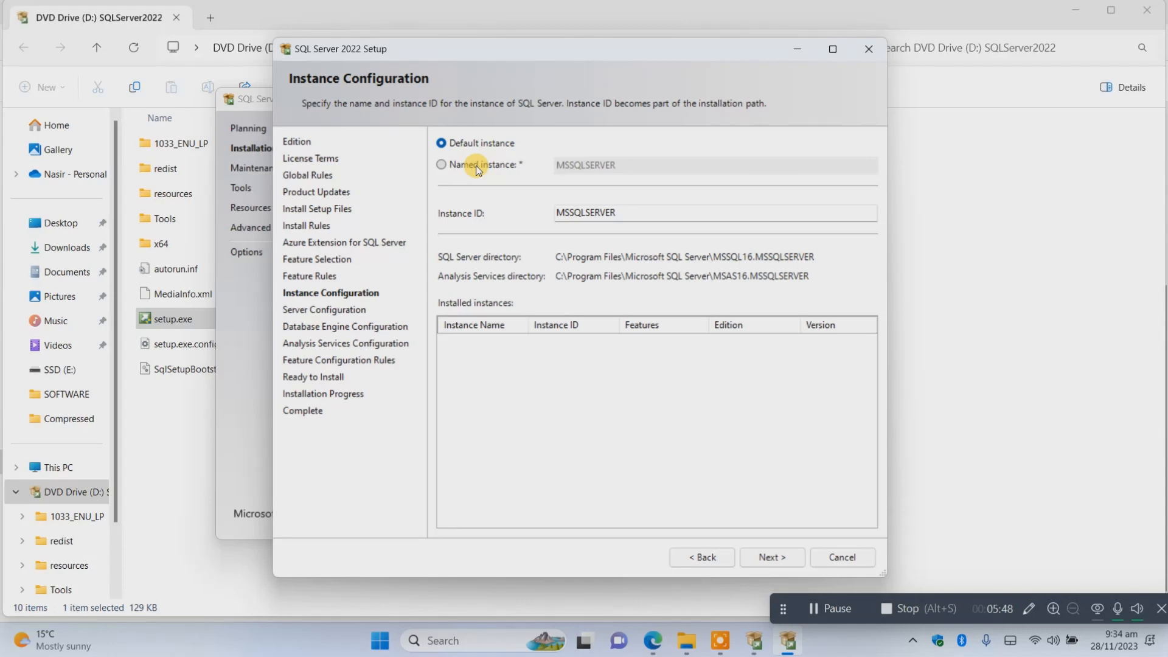
# Keep the default instance and service accounts, and use Windows authentication mode with the current user as SQL Server administrator.
pyautogui.click(761, 557)
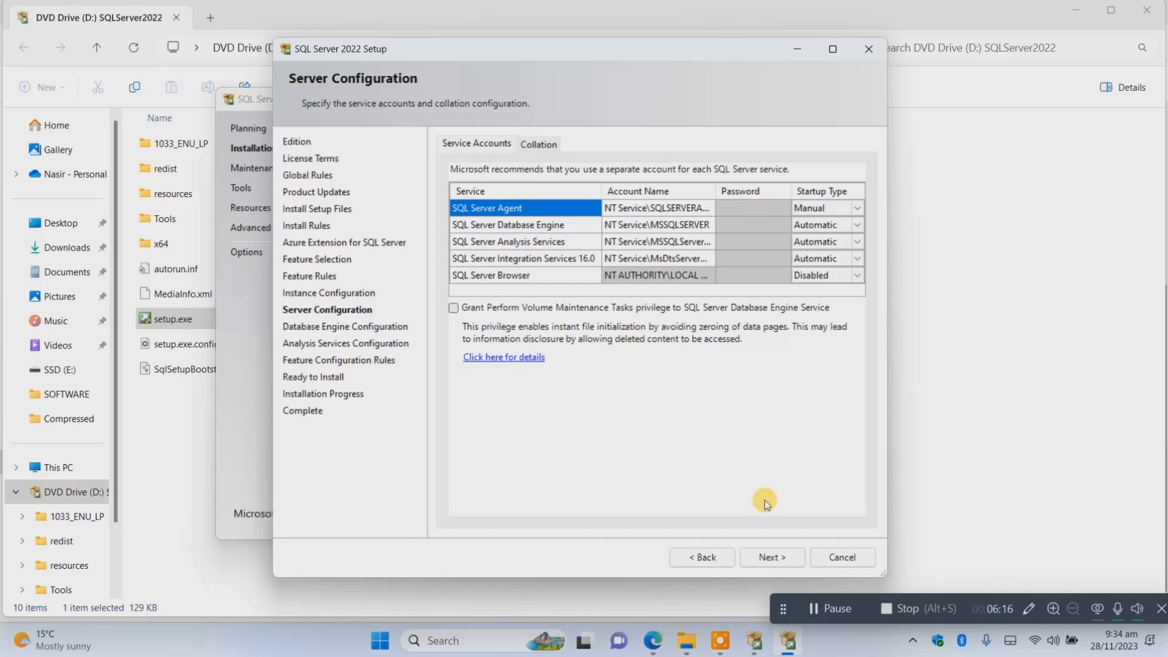
pyautogui.click(770, 557)
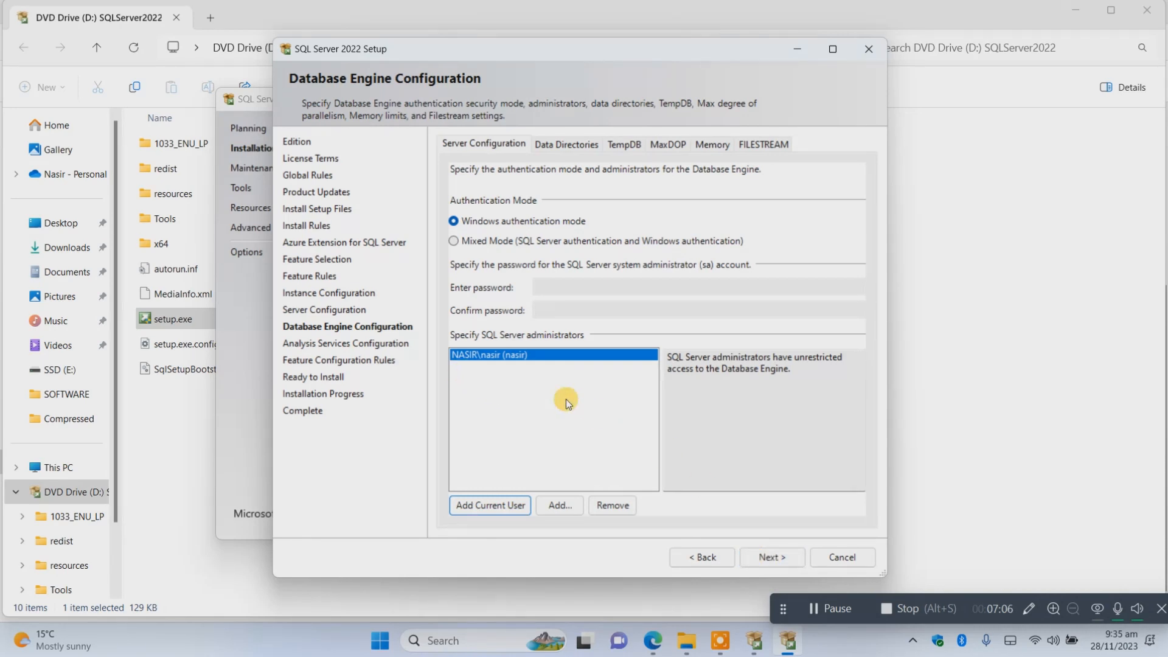
pyautogui.click(757, 557)
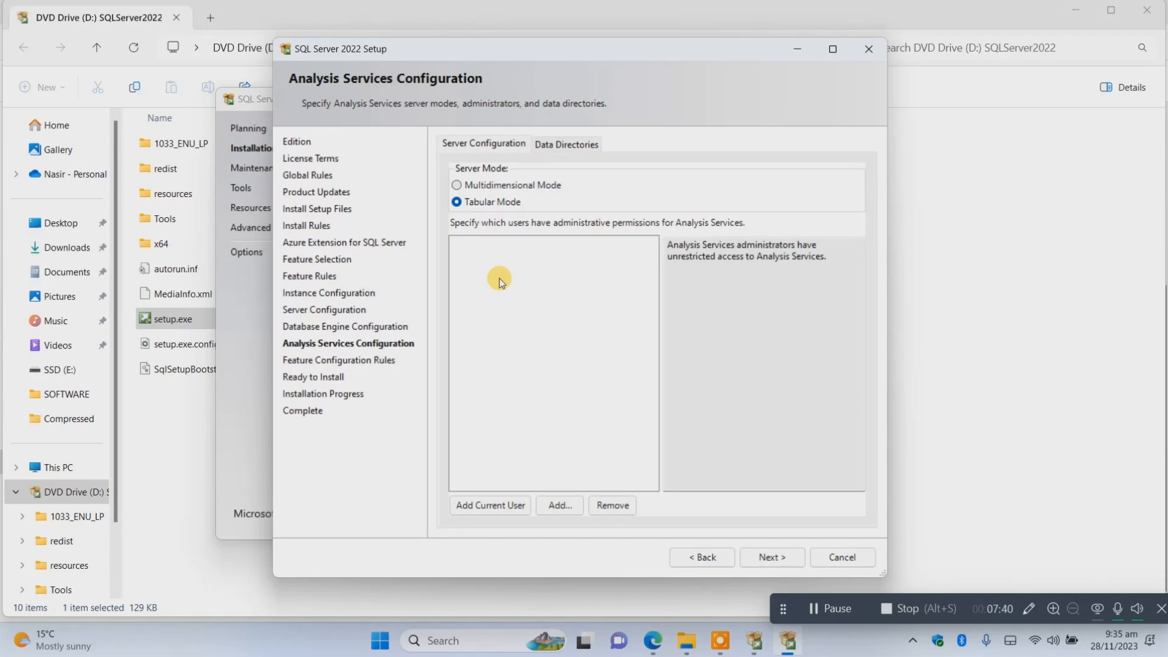
# Keep Analysis Services in Tabular Mode and add the current user as its administrator.
pyautogui.press('alt')
pyautogui.click(474, 509)
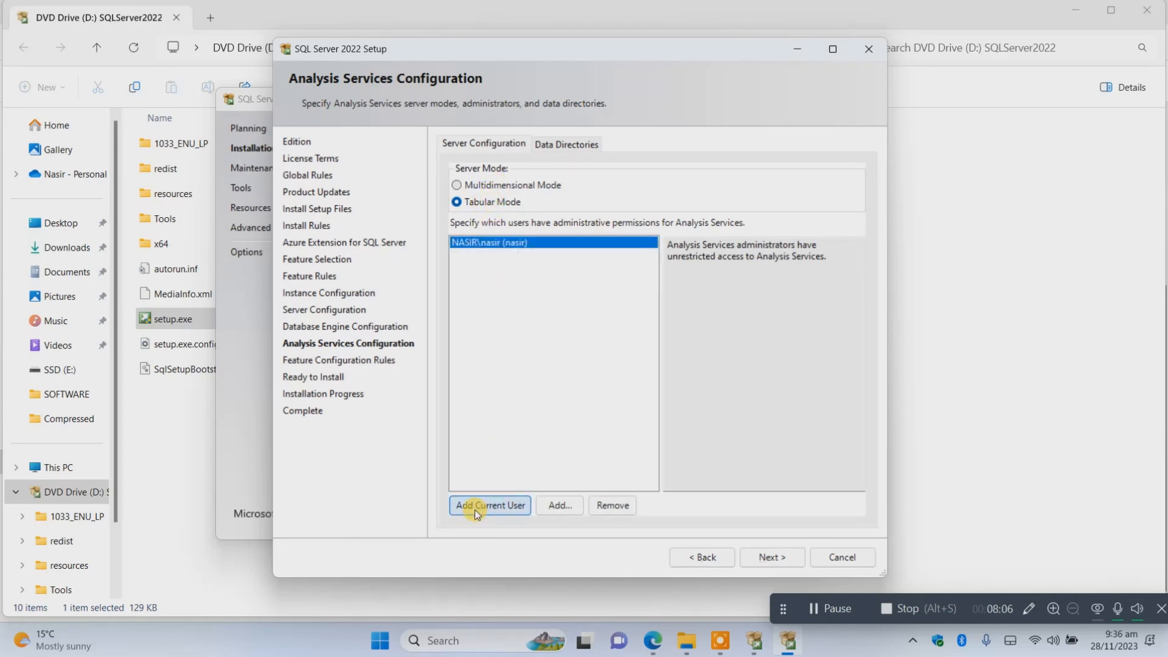
pyautogui.click(767, 557)
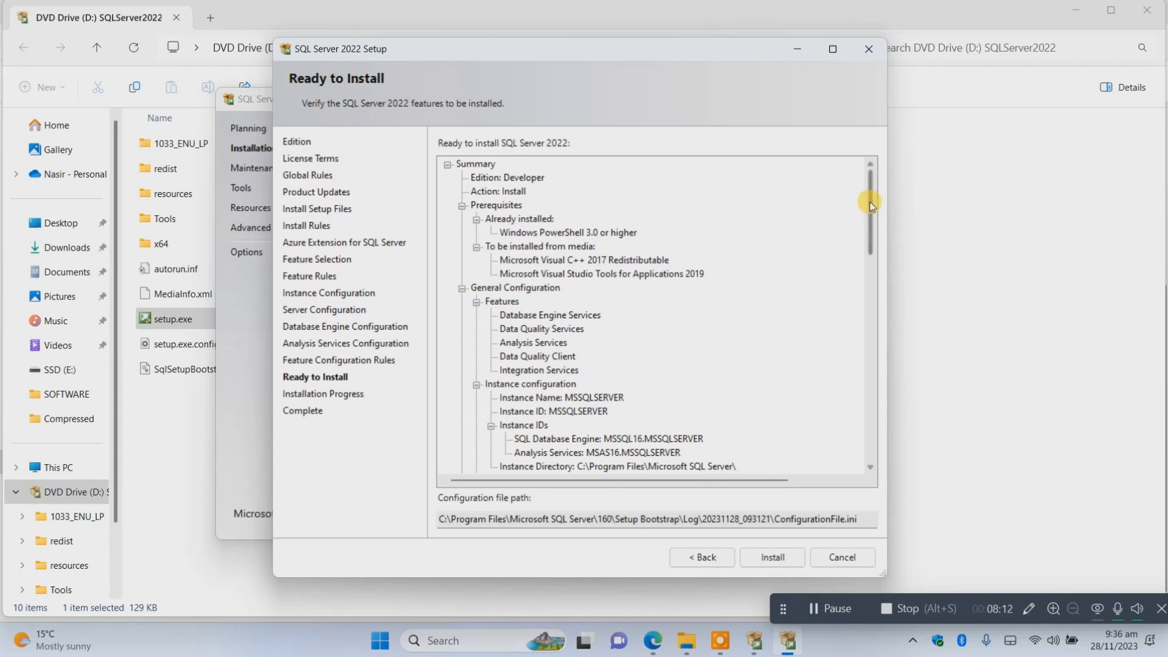
# Review the feature summary, install the default instance, and close the setup wizard once it completes.
pyautogui.moveTo(870, 198)
pyautogui.mouseDown()
pyautogui.moveTo(868, 421)
pyautogui.moveTo(871, 185)
pyautogui.mouseUp()
pyautogui.click(772, 557)
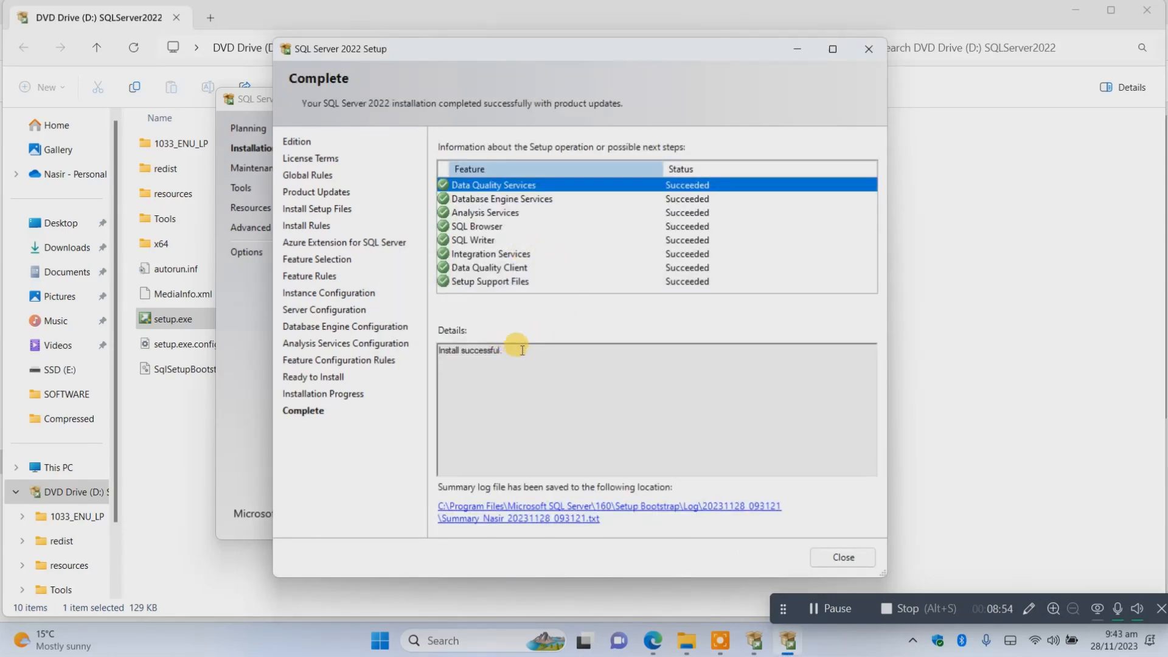
pyautogui.click(822, 561)
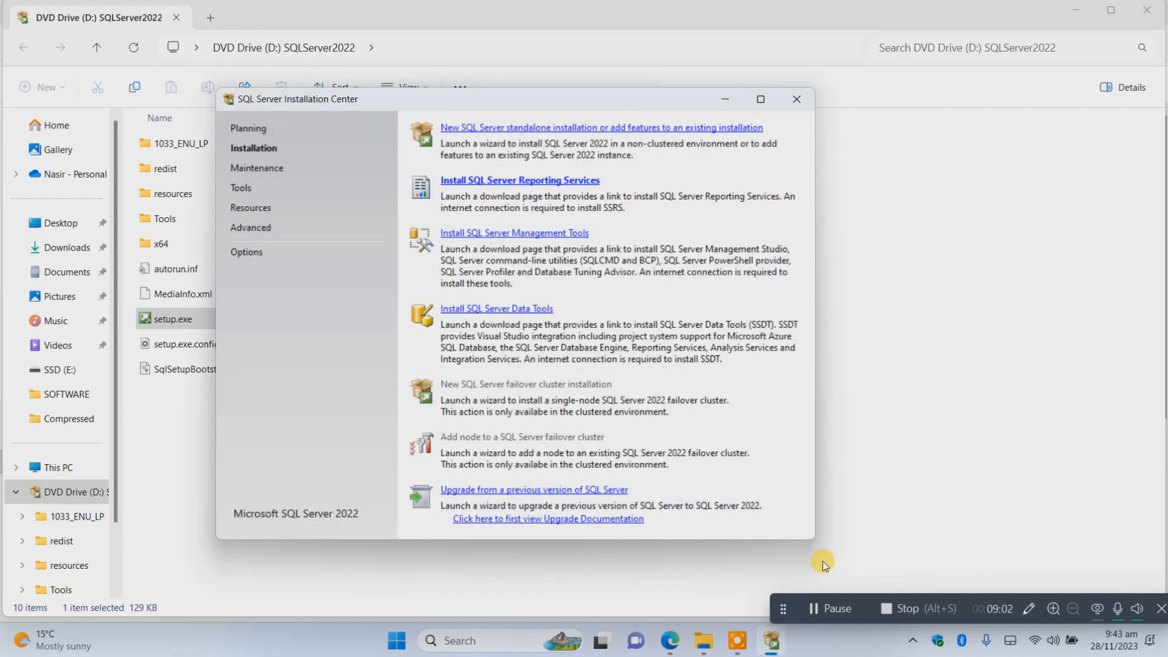
# Start another standalone setup from the Installation Center as a new installation of SQL Server 2022 with the free Developer edition.
pyautogui.click(553, 126)
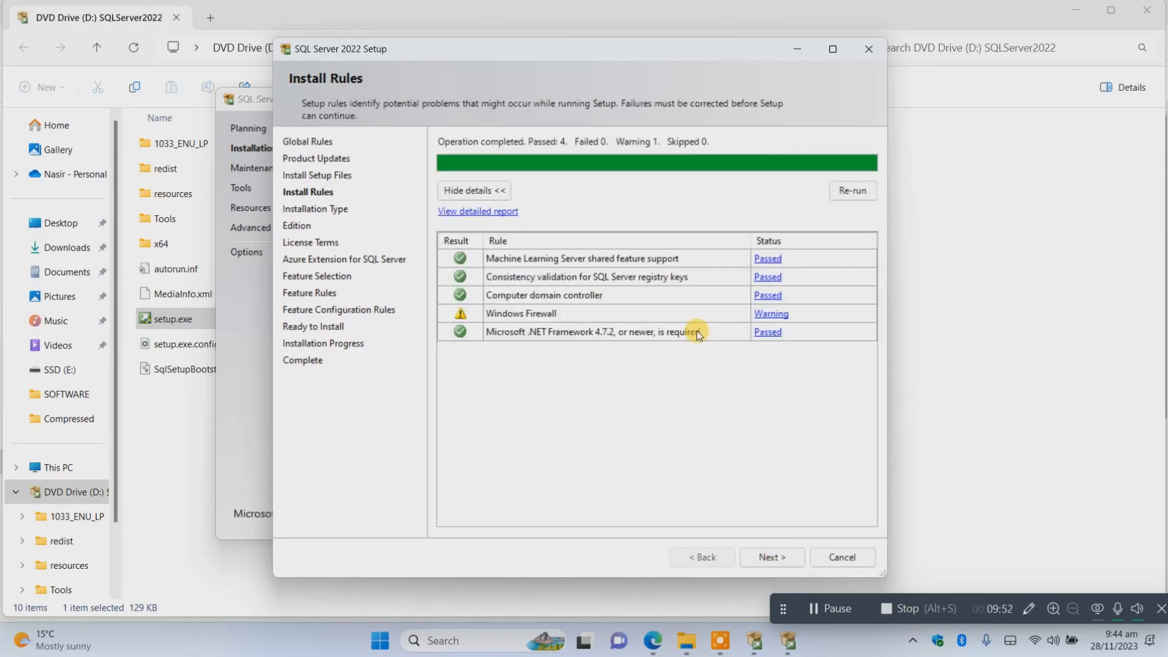
pyautogui.click(771, 556)
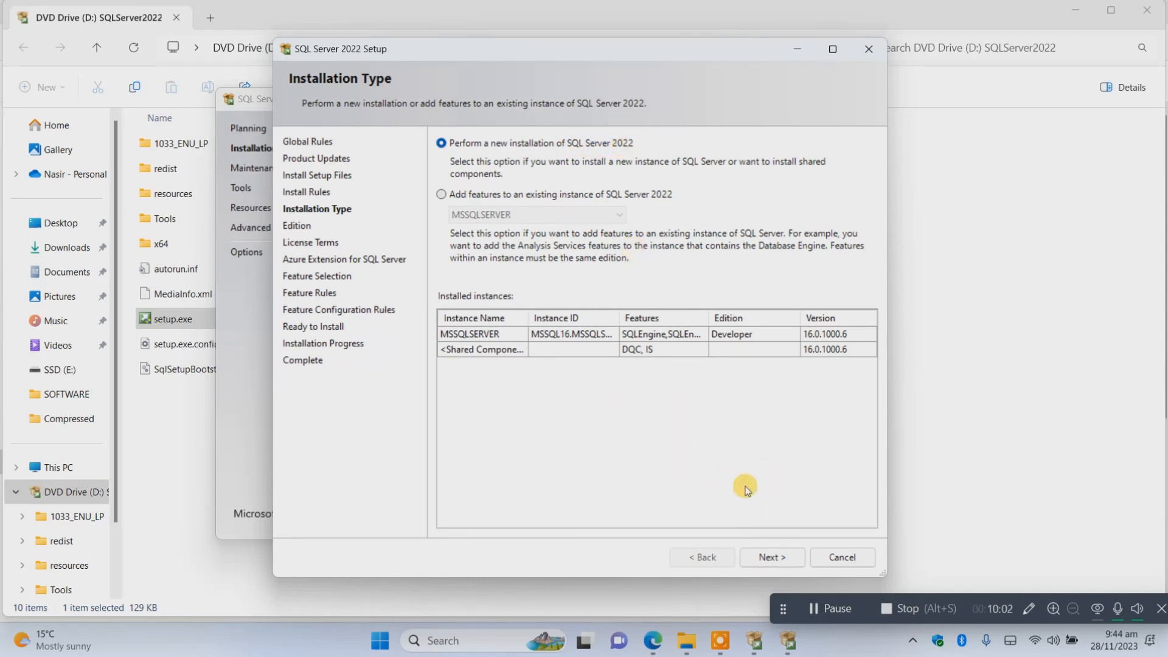
pyautogui.click(772, 565)
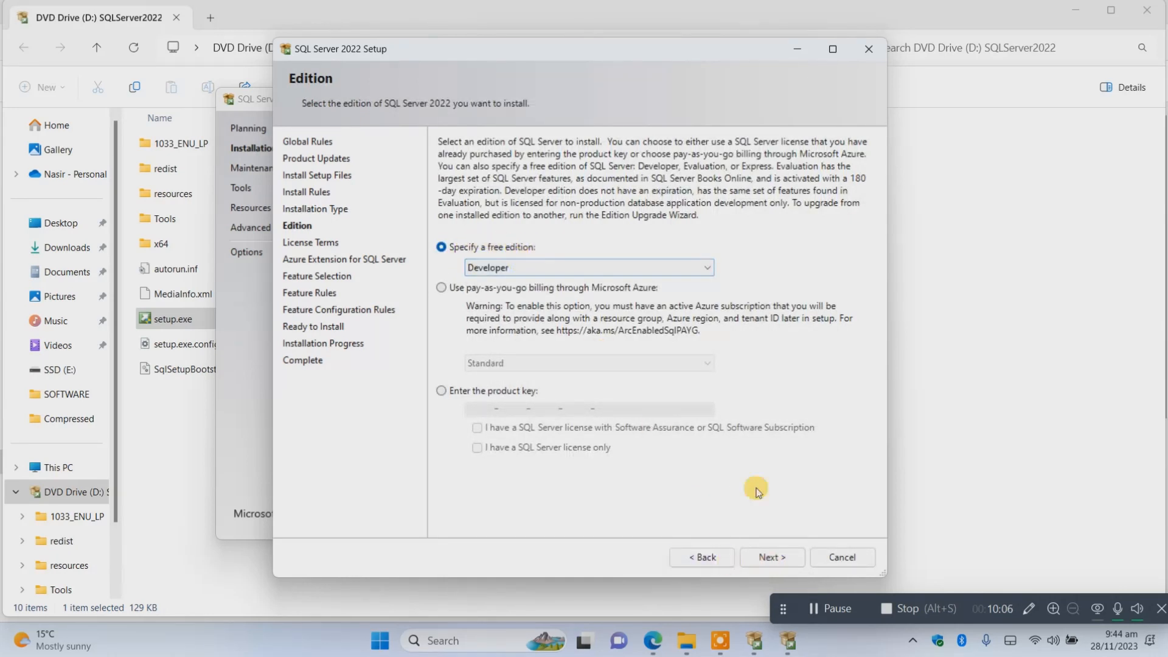
pyautogui.click(778, 560)
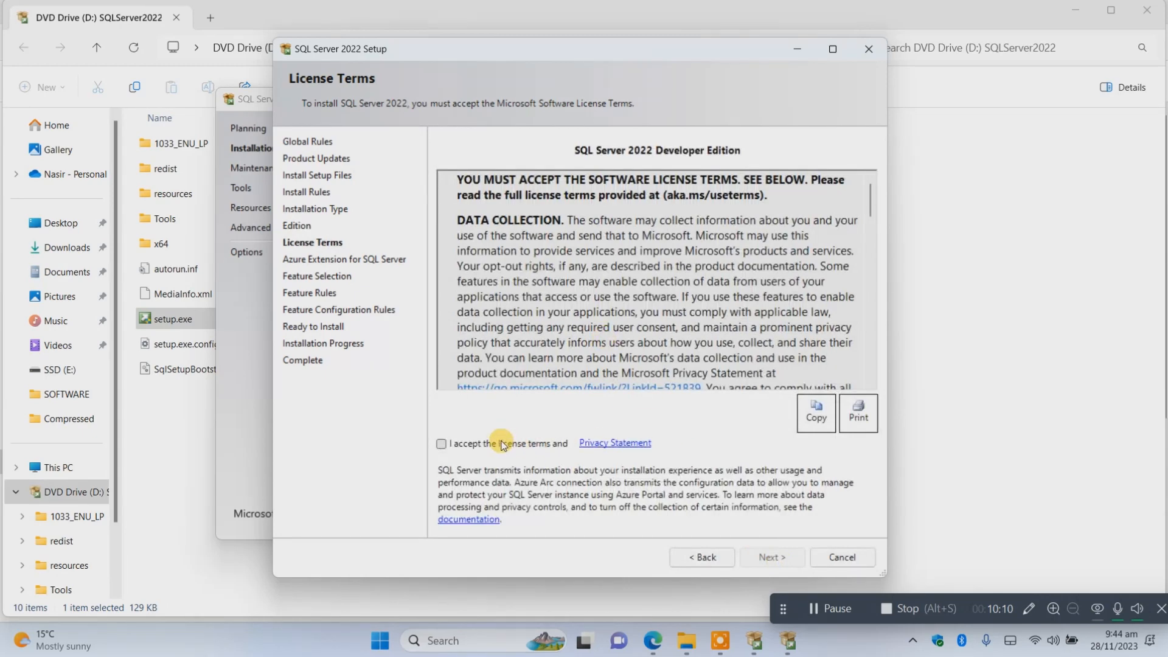
# Accept the license terms and leave out the Azure Extension for SQL Server in this second installation.
pyautogui.click(503, 445)
pyautogui.click(782, 557)
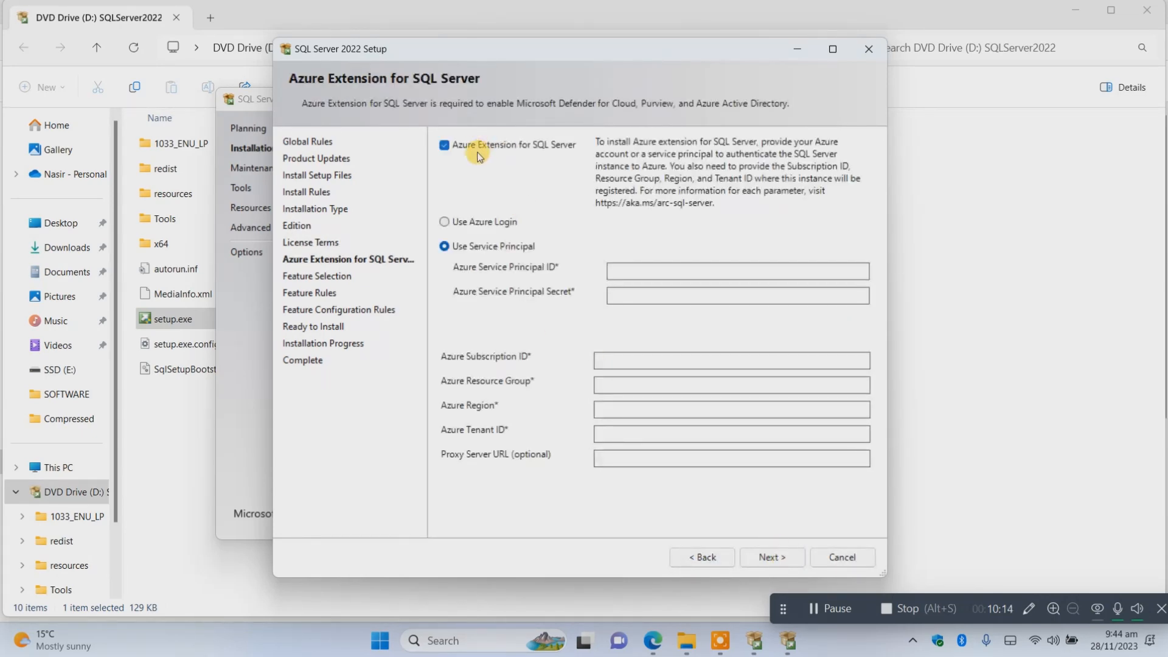
pyautogui.click(472, 144)
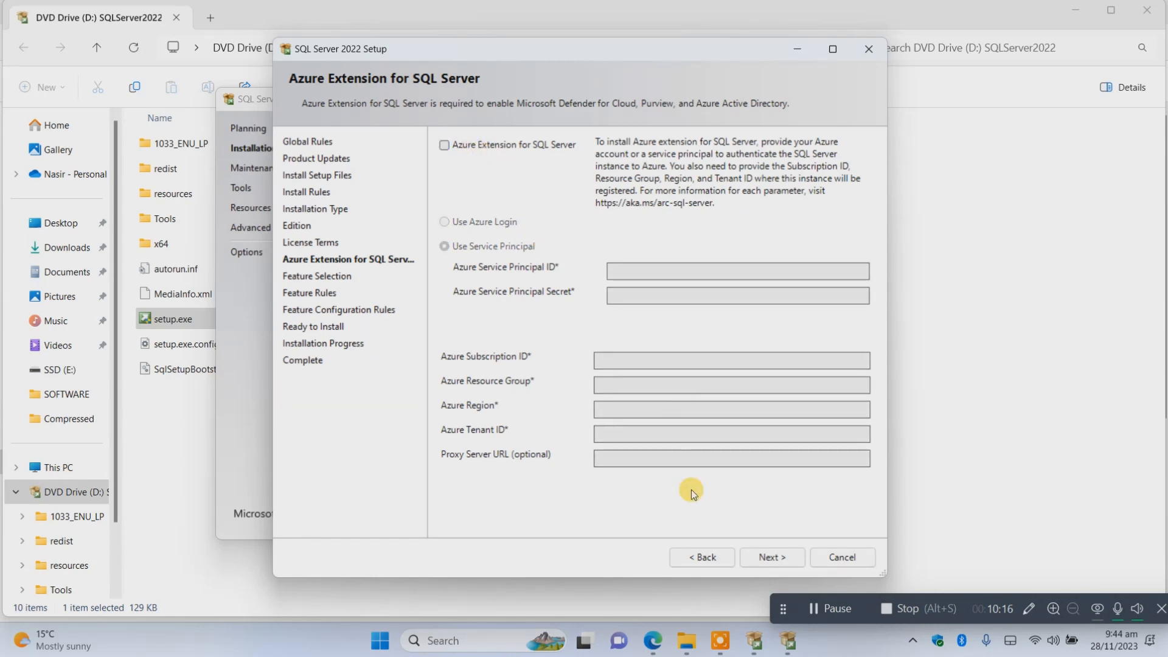
pyautogui.click(766, 557)
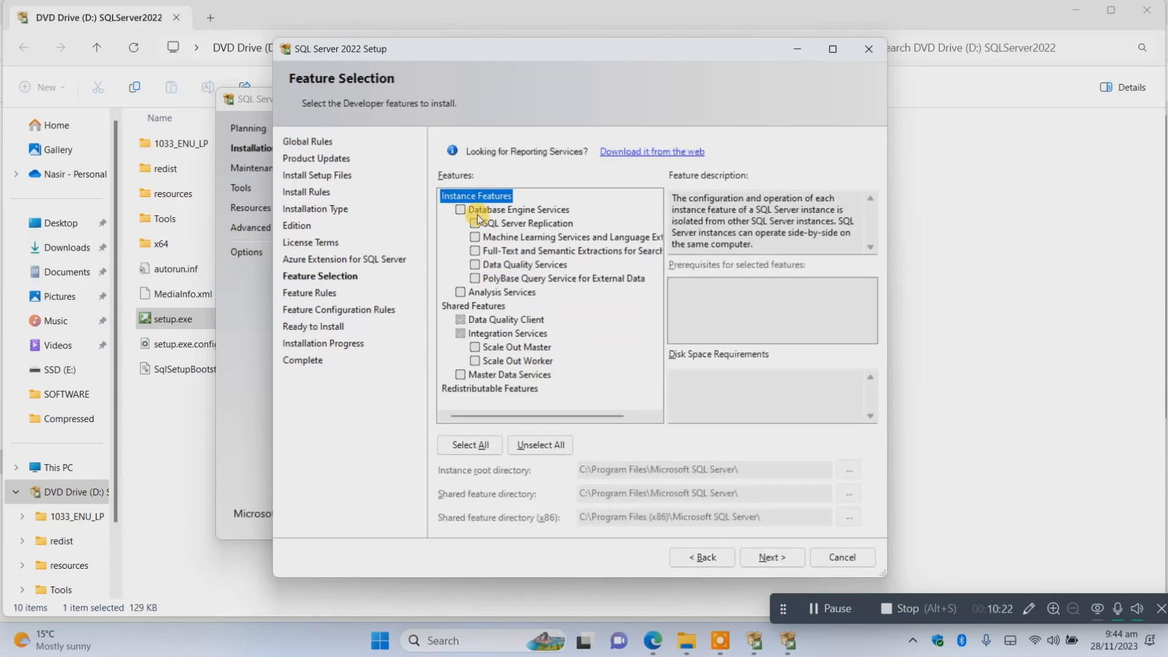
# Select Database Engine Services, Master Data Services and Analysis Services as the features for the second instance.
pyautogui.click(459, 212)
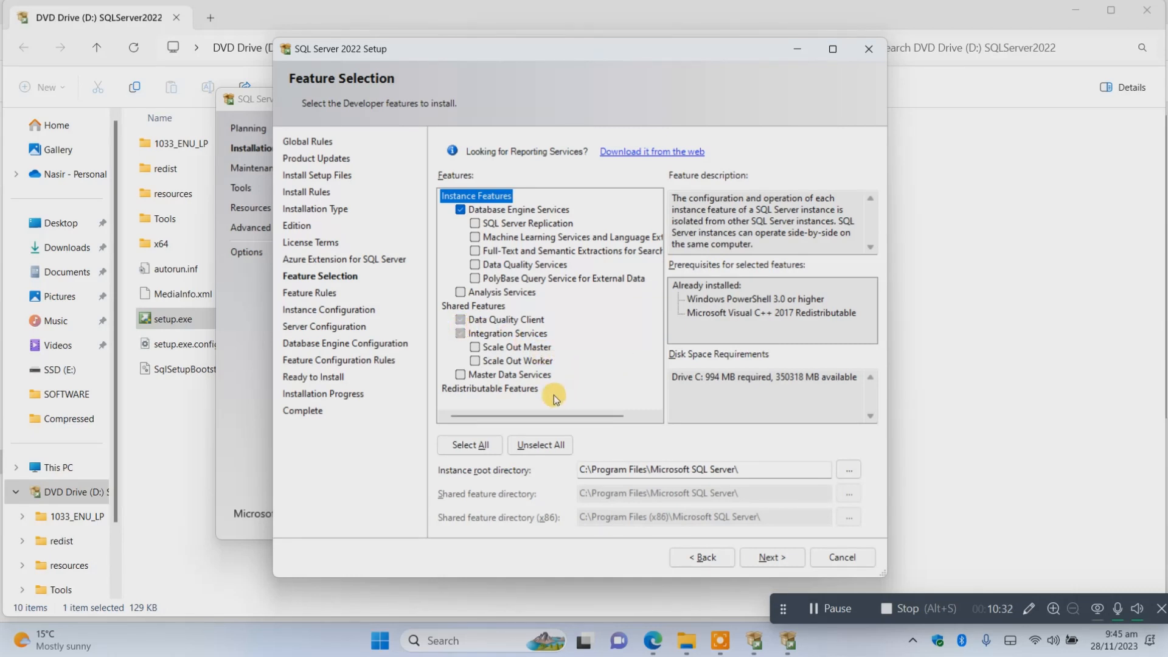
pyautogui.click(461, 375)
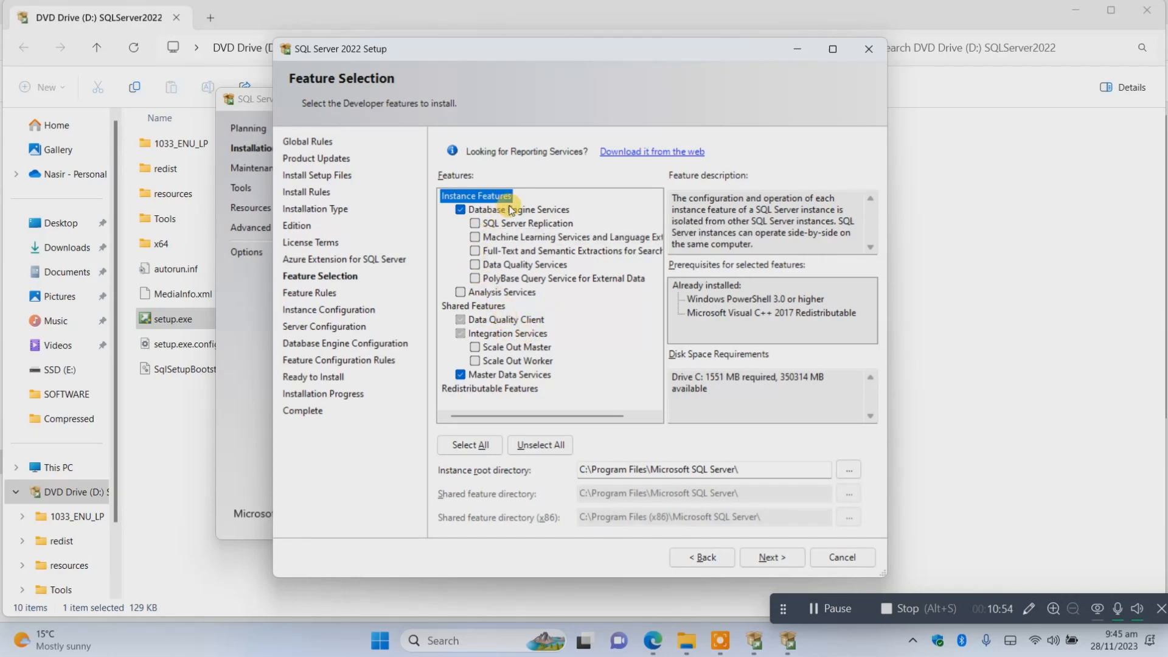
pyautogui.click(461, 292)
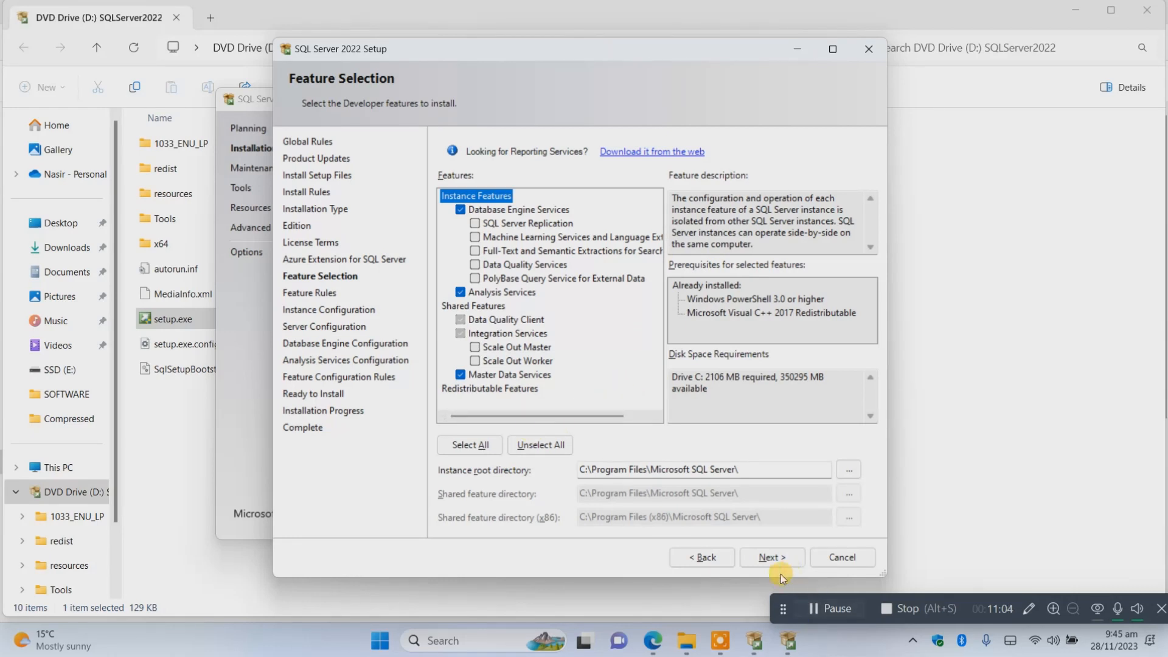
pyautogui.click(767, 558)
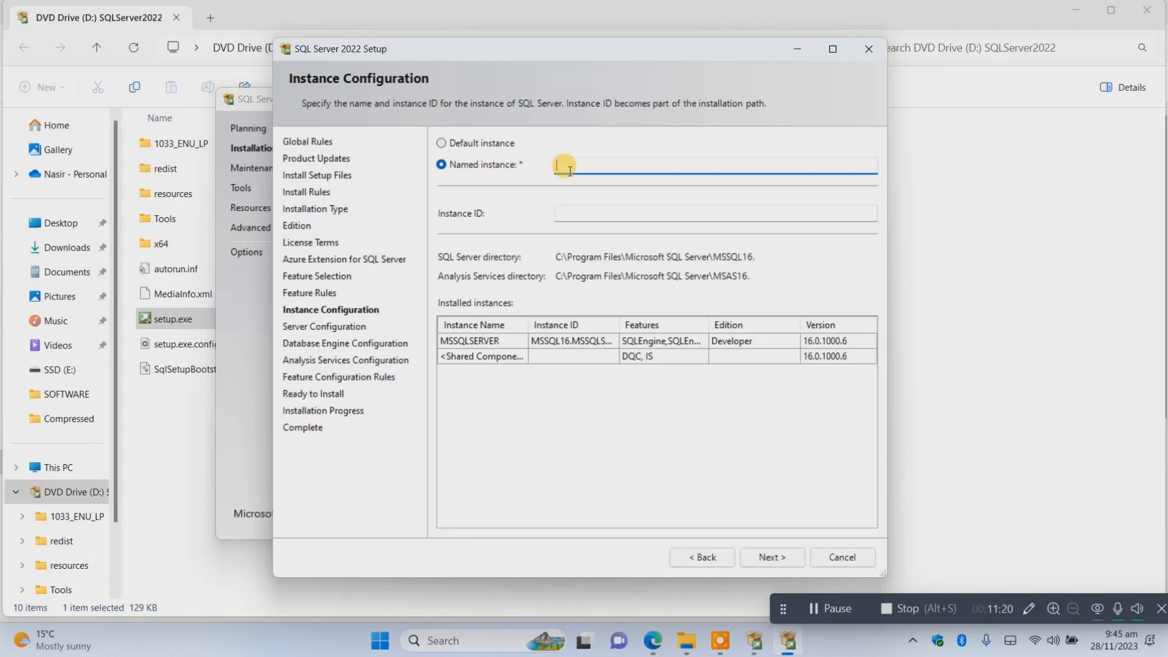
# Name the new instance MDX, with MDX as its instance ID.
pyautogui.write('MDX')
pyautogui.click(578, 213)
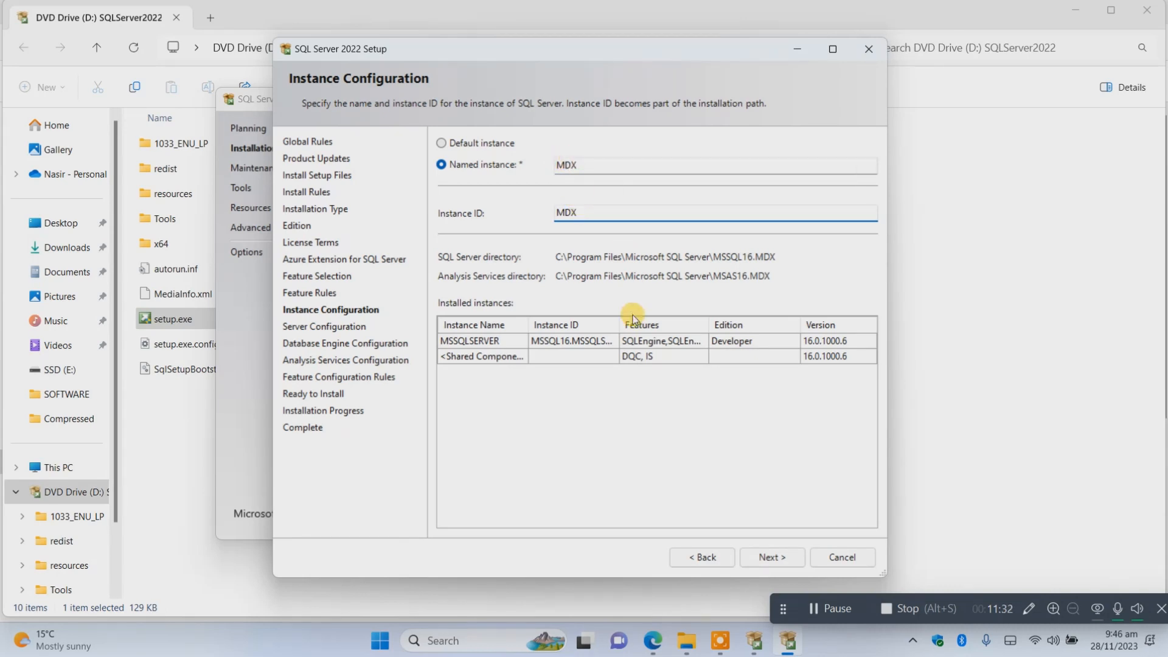
pyautogui.click(762, 554)
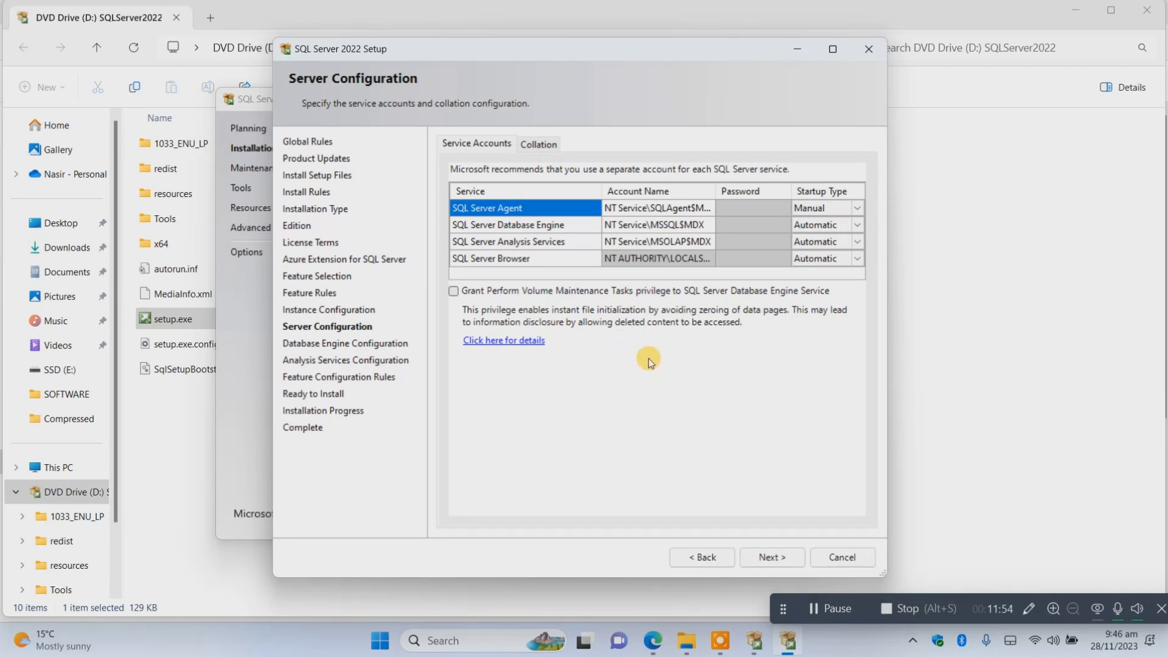
# Keep the default service accounts and Windows authentication mode, and add the current user as Database Engine administrator.
pyautogui.click(666, 260)
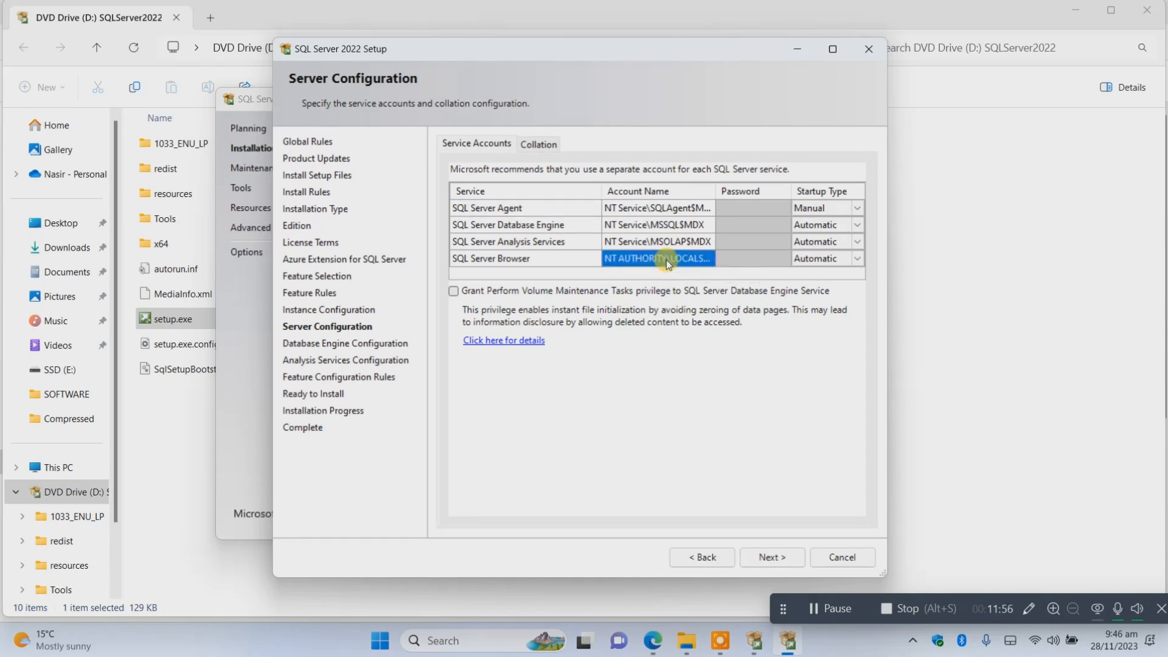
pyautogui.click(770, 558)
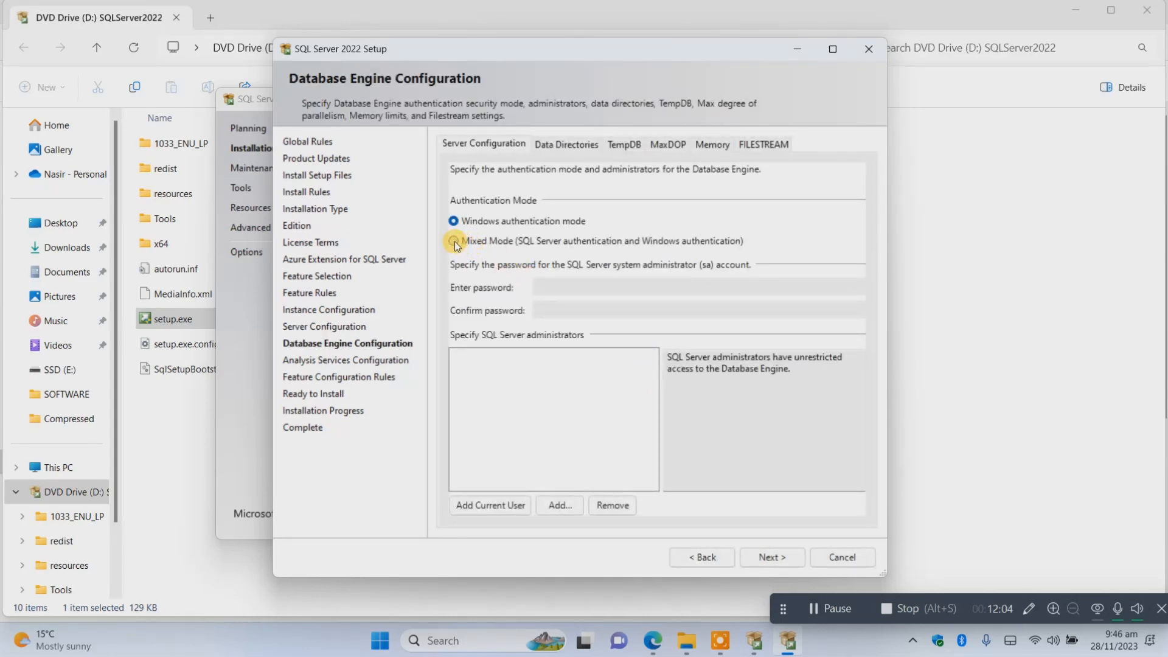
pyautogui.click(483, 509)
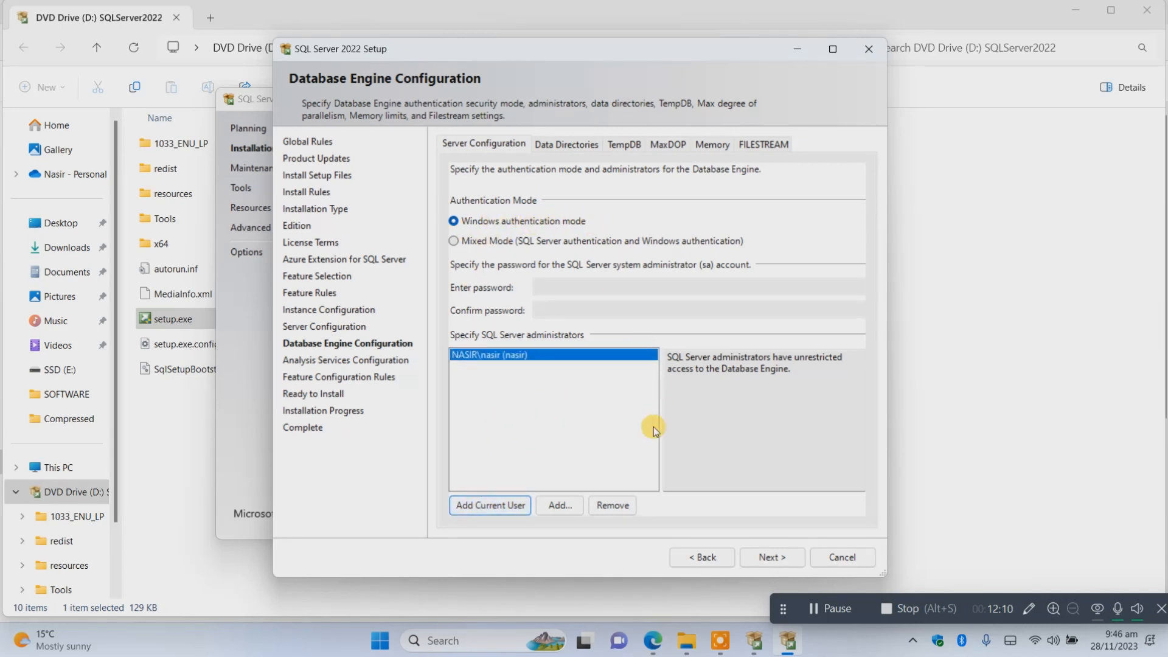
pyautogui.click(769, 557)
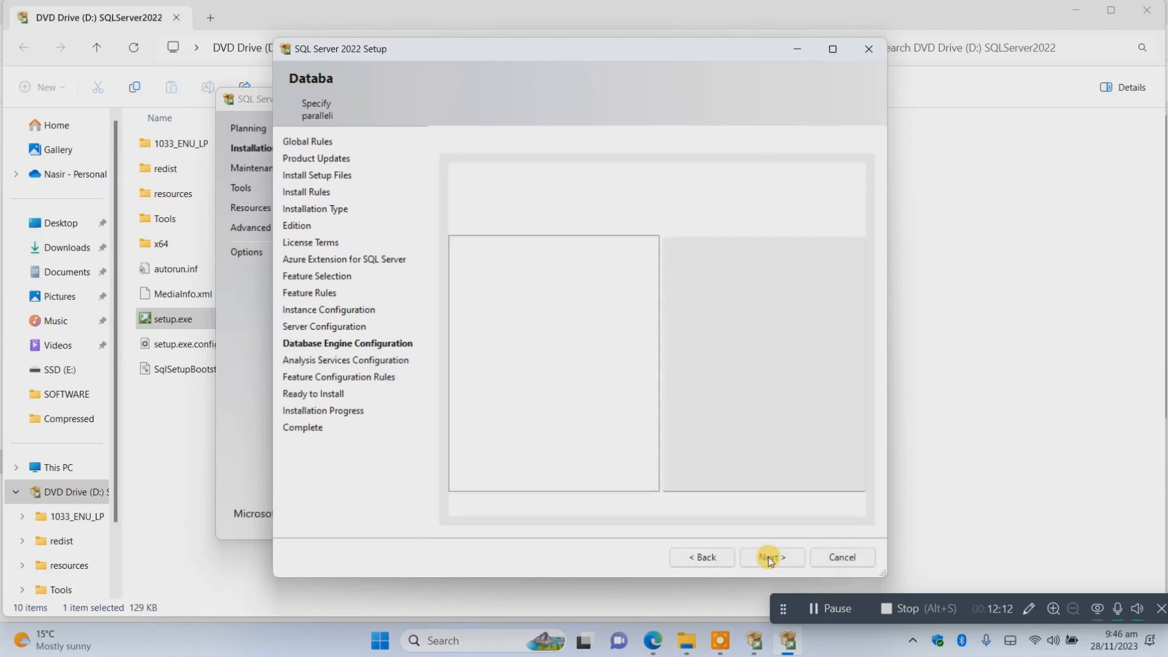
# Set Analysis Services to Multidimensional Mode with the current user as administrator, and install the MDX instance.
pyautogui.click(515, 188)
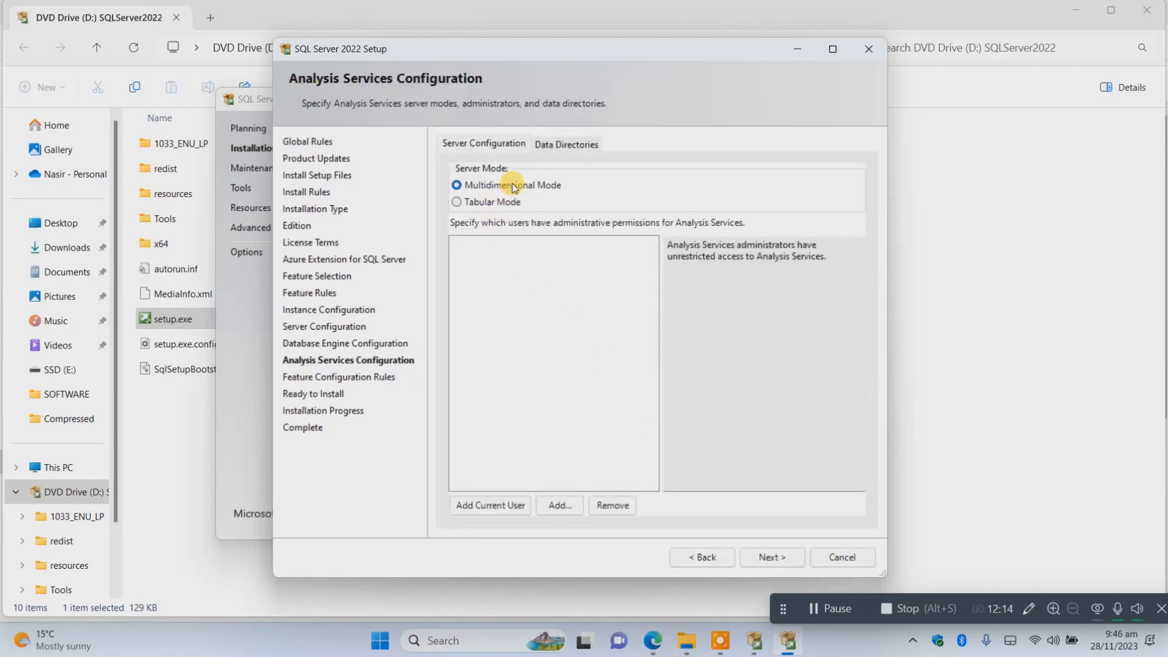
pyautogui.click(492, 505)
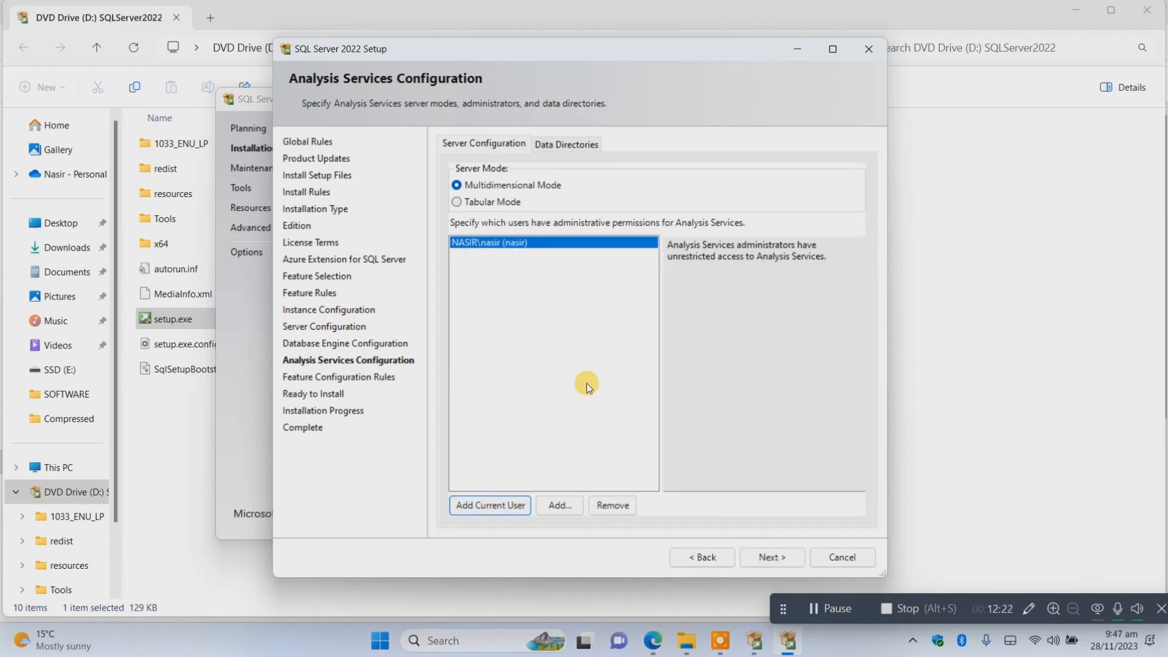
pyautogui.click(771, 557)
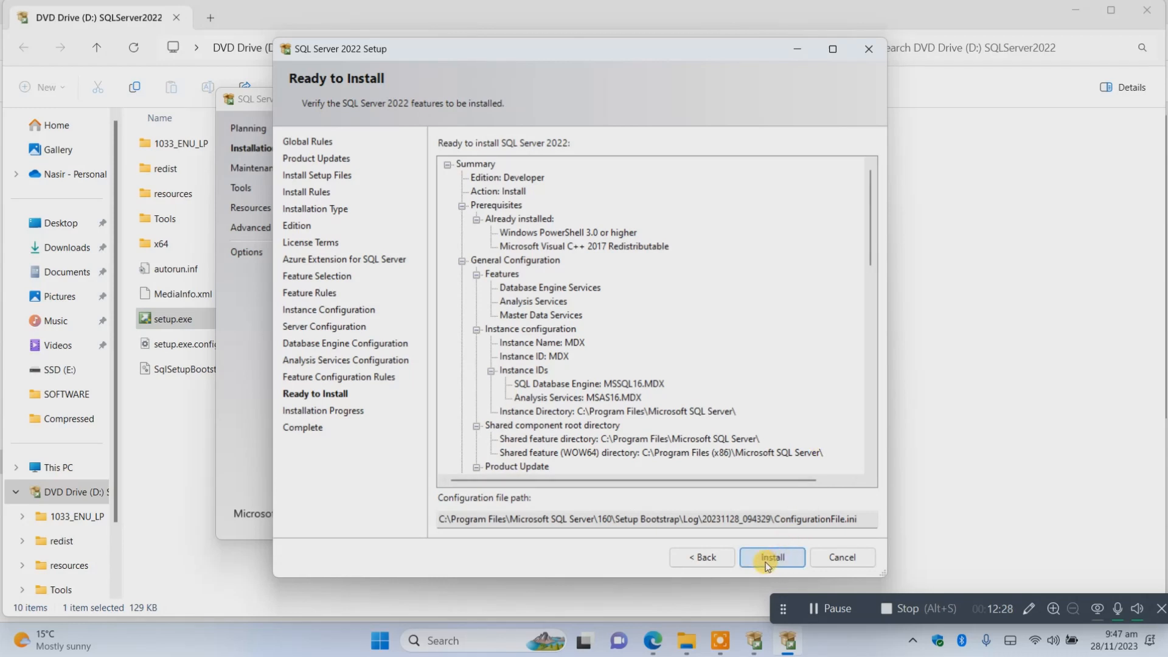
pyautogui.click(767, 559)
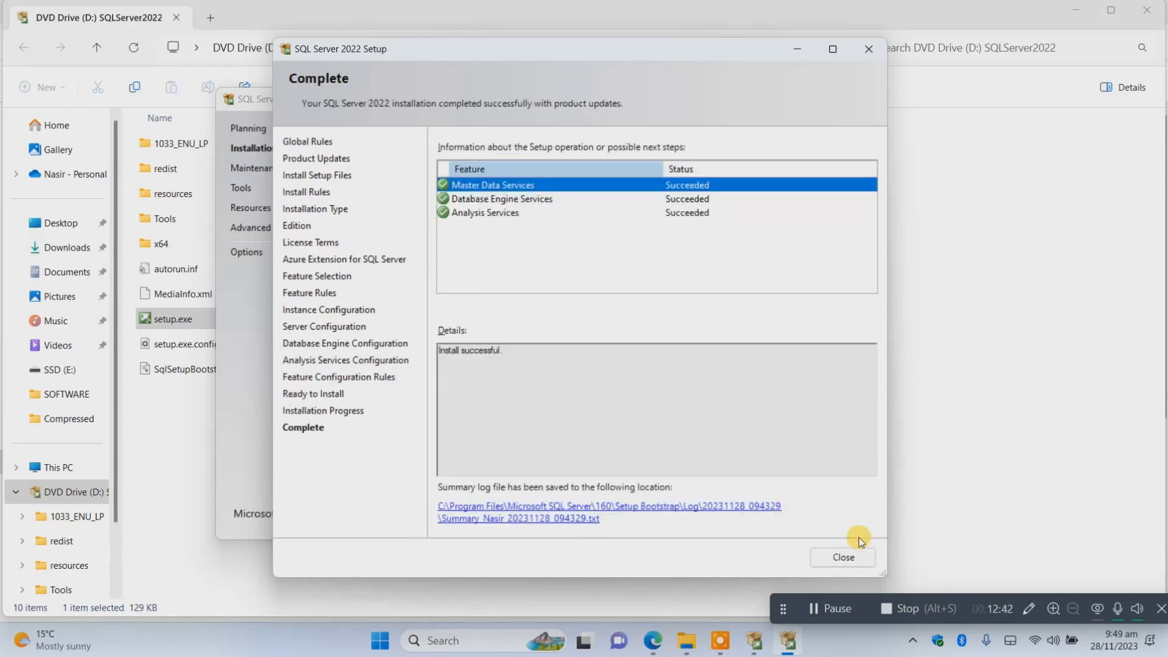
# Close the completed setup wizard and the SQL Server Installation Center.
pyautogui.click(842, 557)
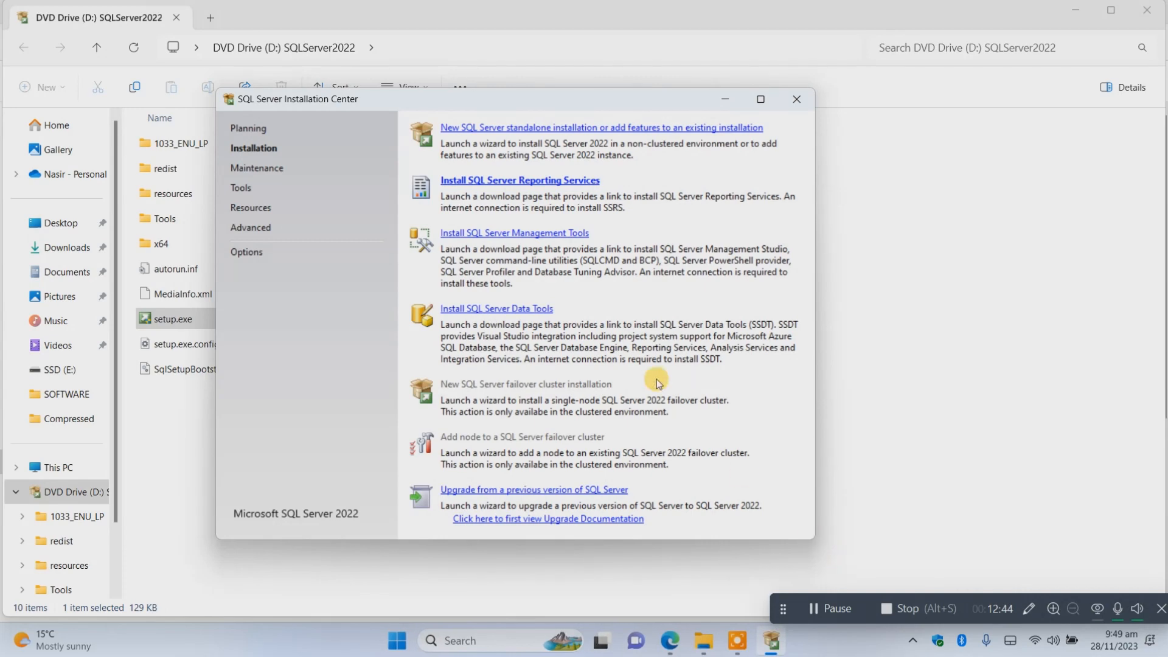
pyautogui.click(801, 107)
# Switch to Edge, close the SQL Server 2012 SP3 Express download page, and search Google for "sql server management studio".
pyautogui.click(687, 649)
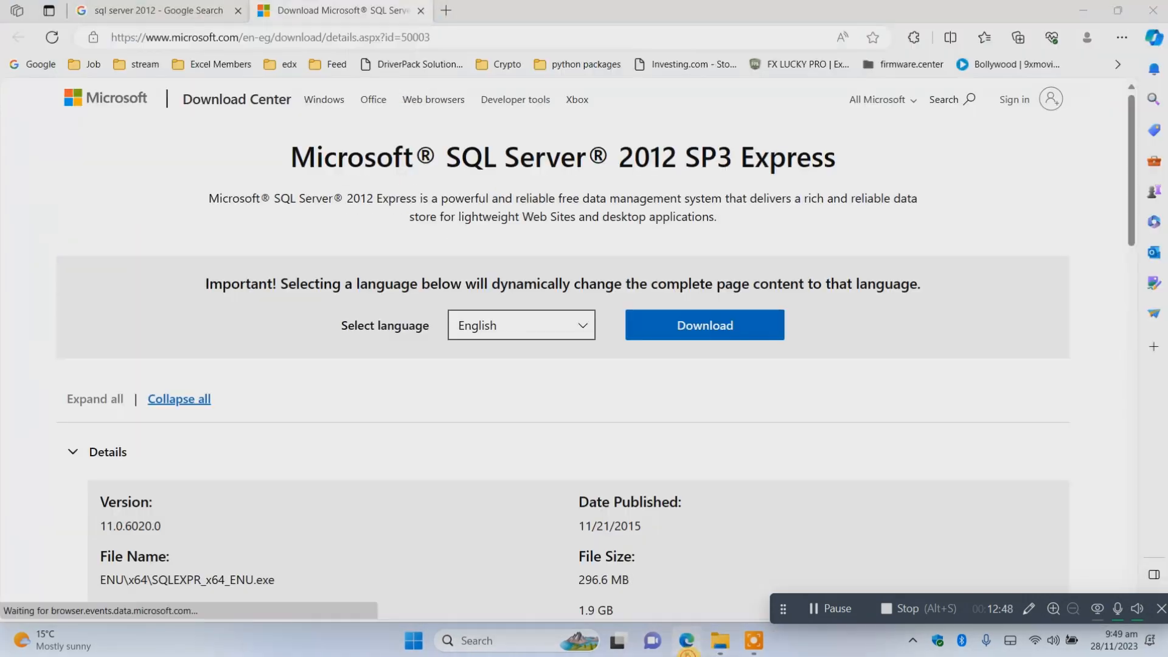
pyautogui.click(420, 10)
pyautogui.click(252, 120)
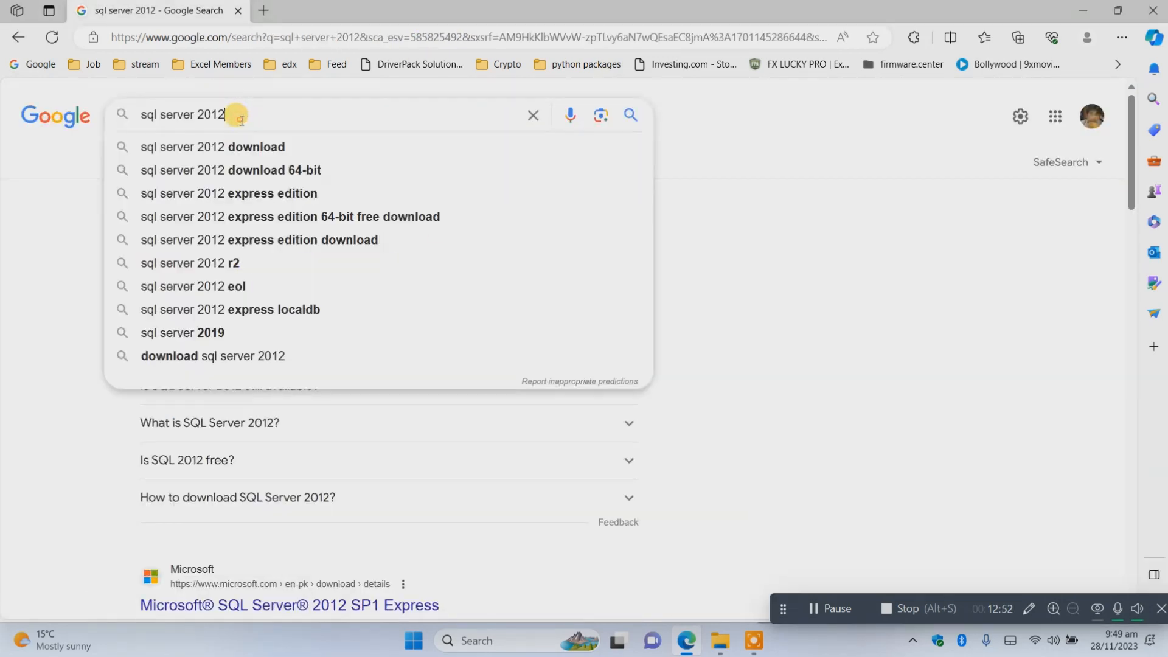
pyautogui.moveTo(241, 119); pyautogui.dragTo(58, 133)
pyautogui.write('SQ')
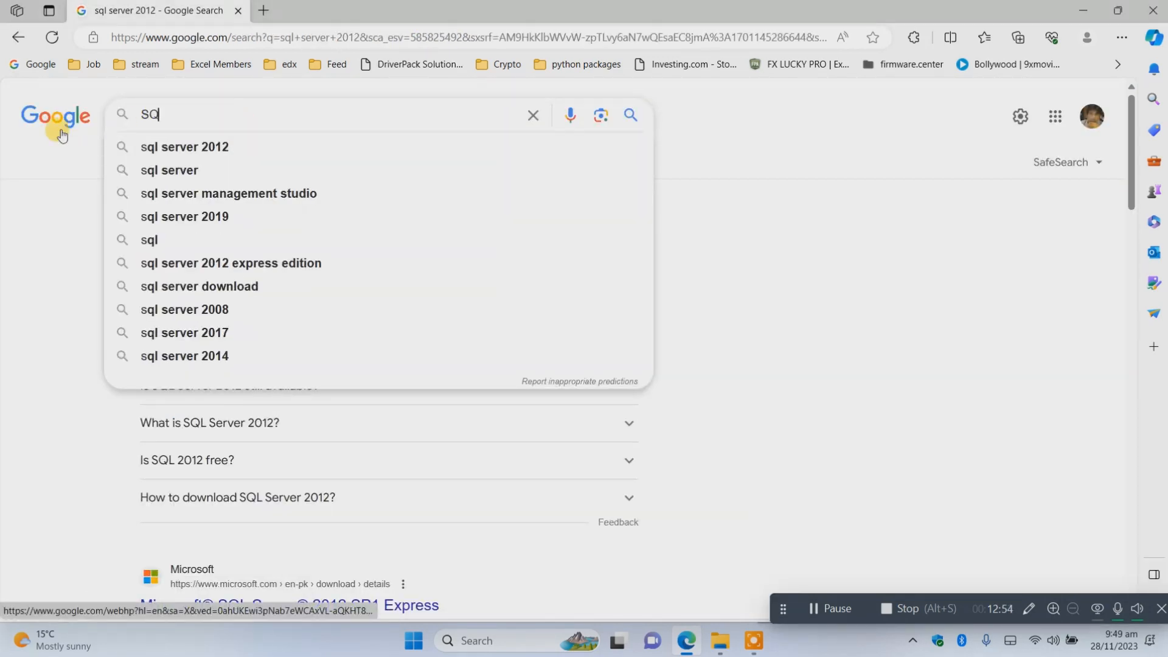
pyautogui.write('L server Mana')
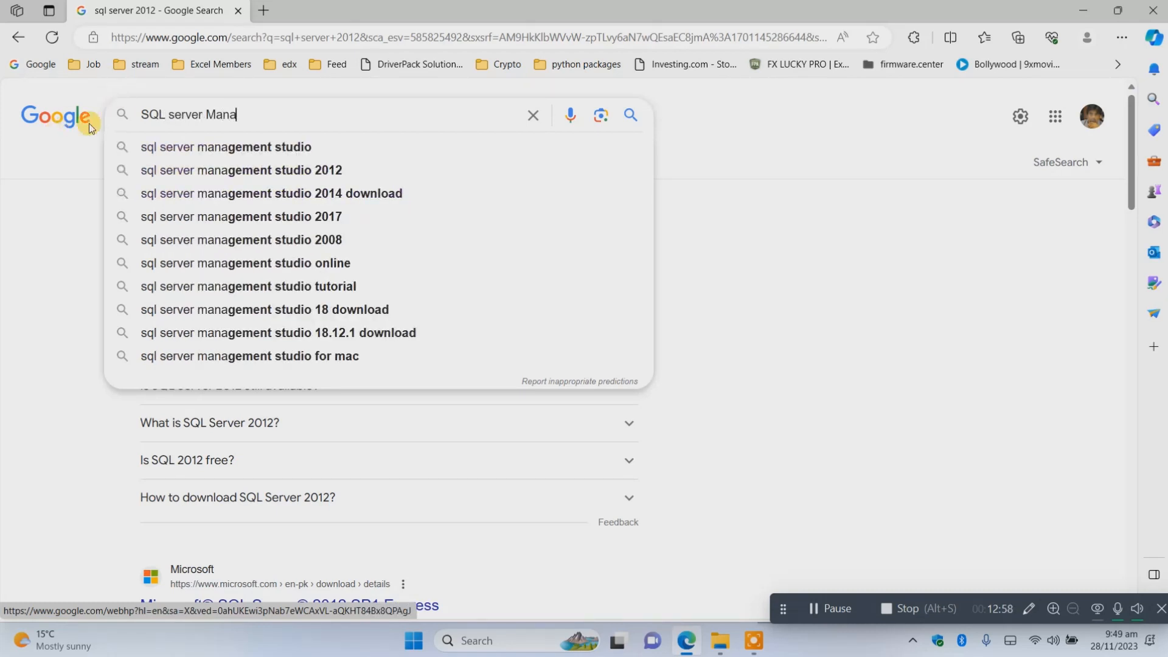
pyautogui.click(205, 146)
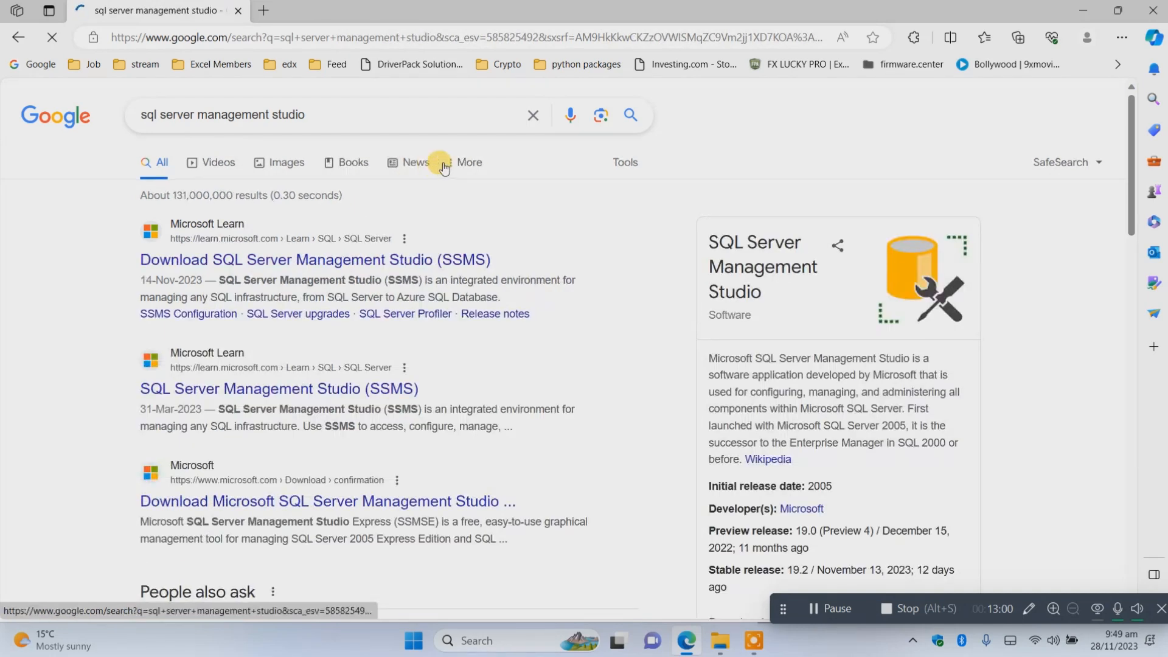
# Request the SSMS 19.2 installer from Microsoft's Download SSMS page and cancel the download.
pyautogui.click(371, 262)
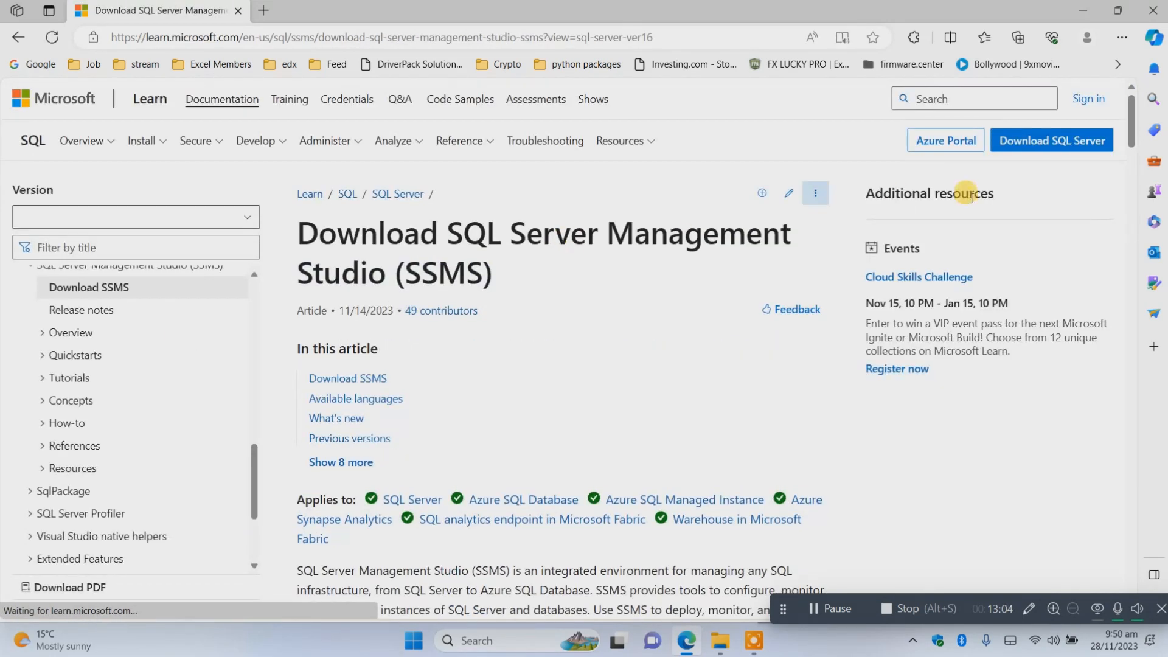
pyautogui.click(365, 379)
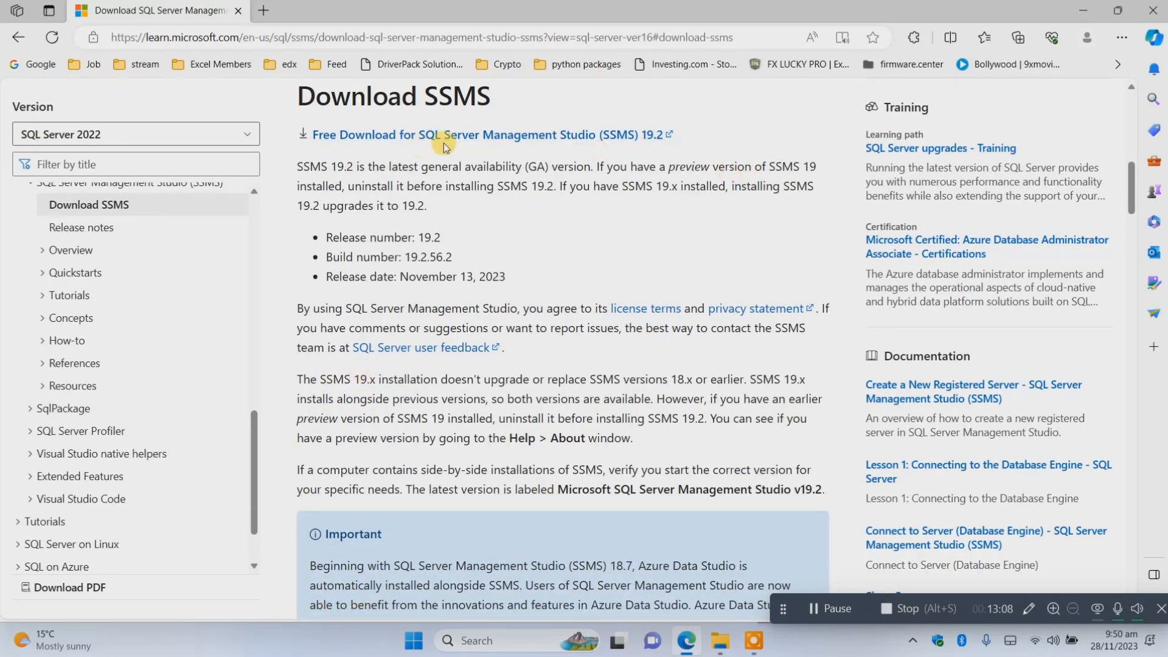
pyautogui.click(503, 135)
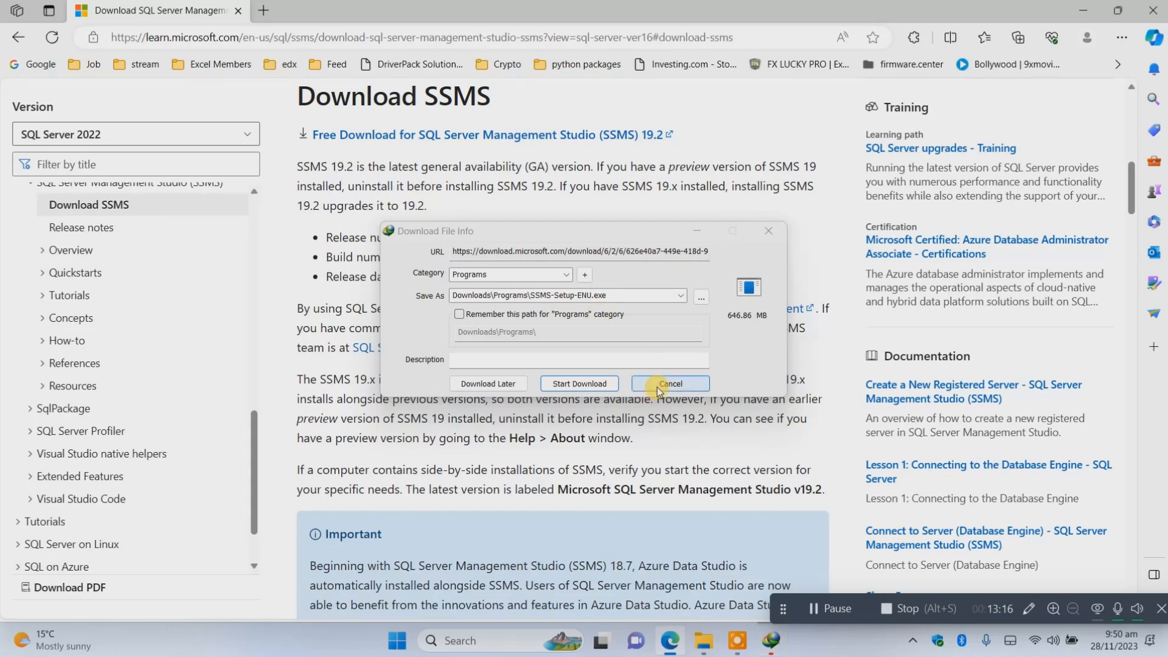
pyautogui.click(675, 387)
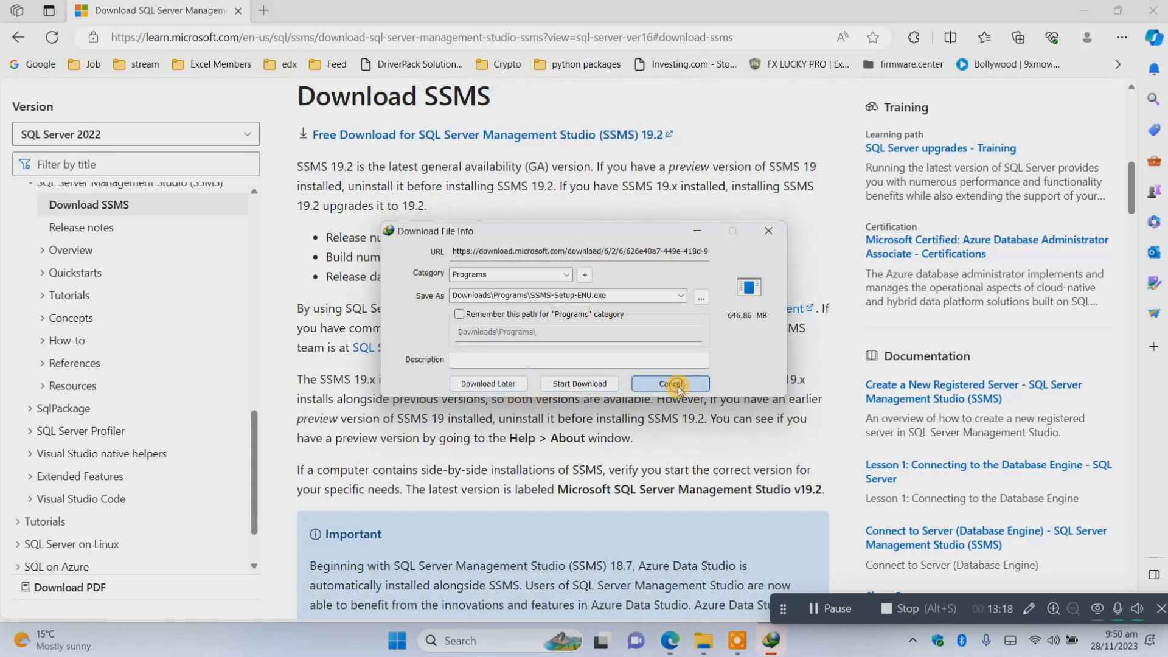
# Install SSMS 19.2 to its default location using SSMS-Setup-ENU_2.exe from HDD (F:), and close the installer without restarting.
pyautogui.click(1080, 14)
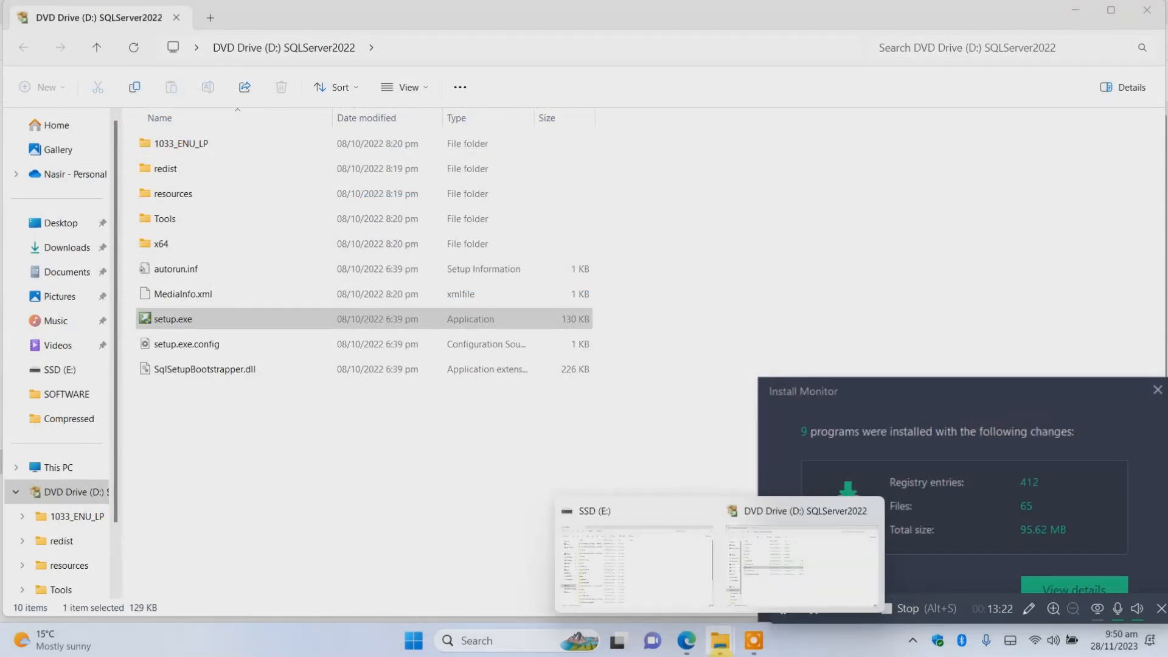
pyautogui.click(59, 467)
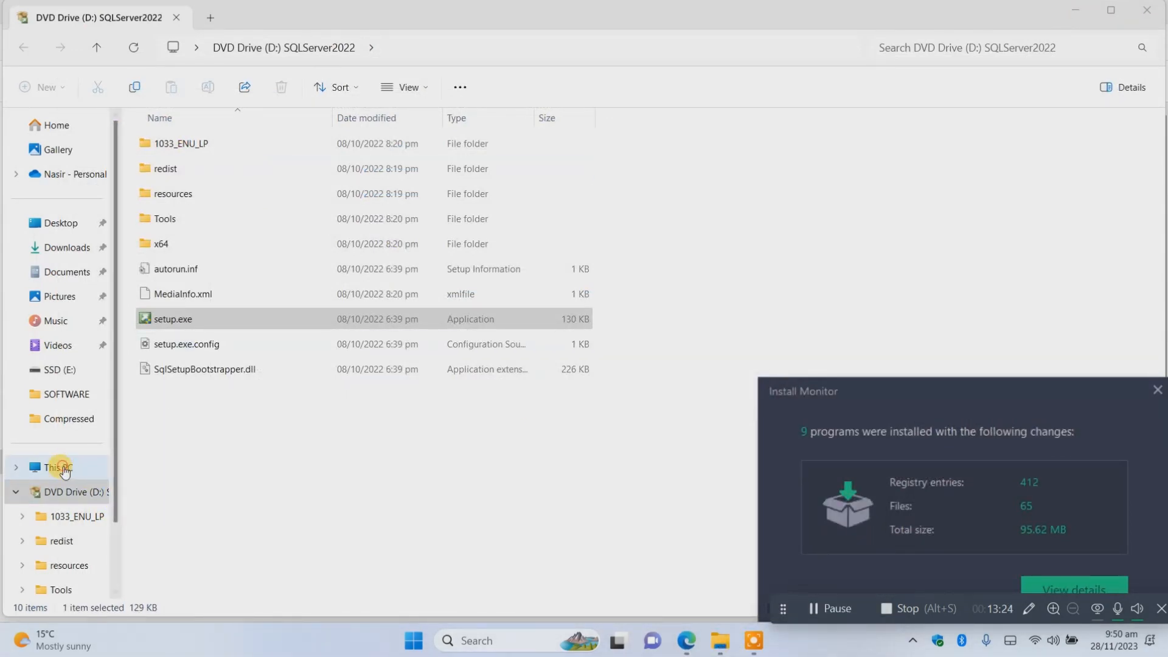
pyautogui.doubleClick(764, 139)
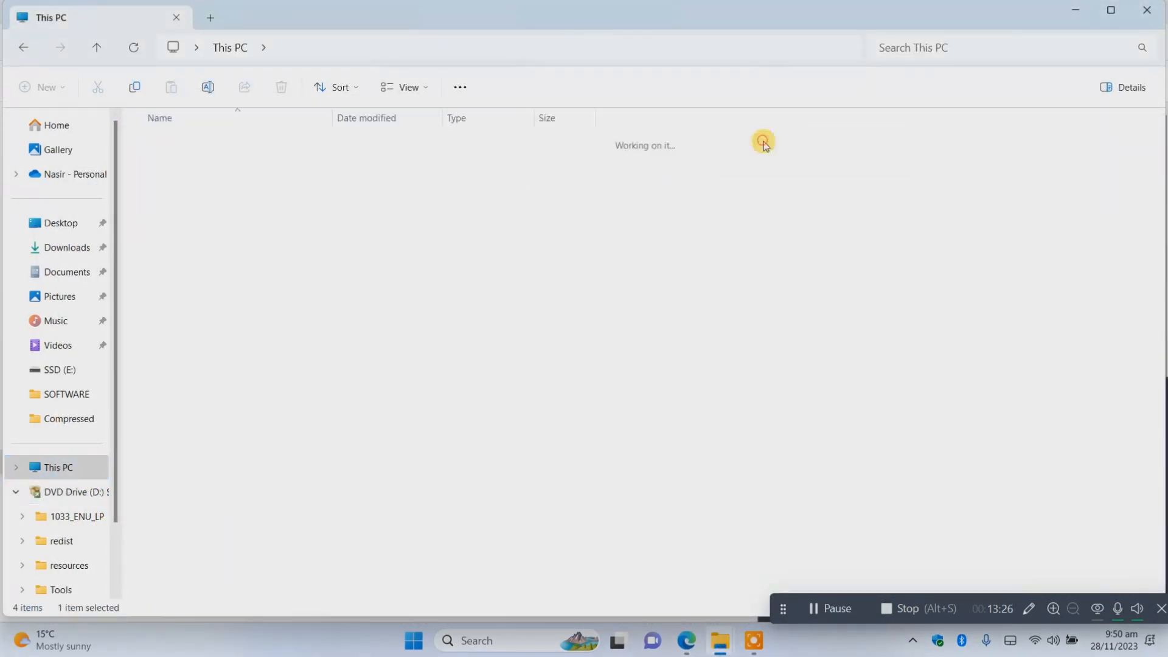
pyautogui.scroll(-1, 1152, 273)
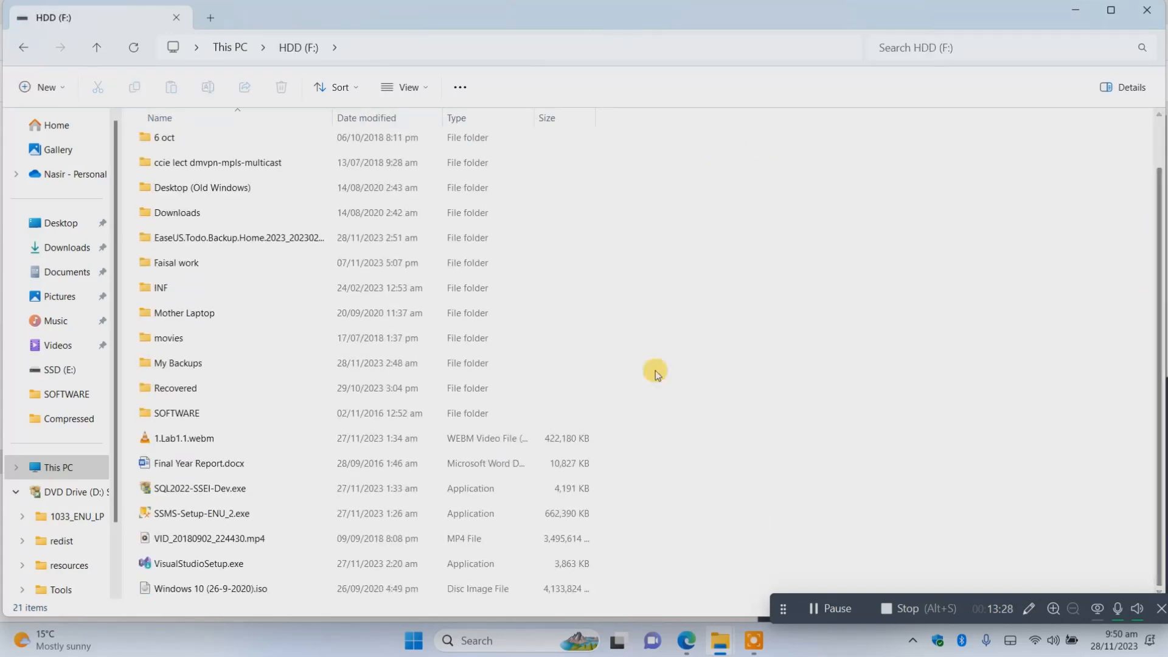
pyautogui.click(210, 513)
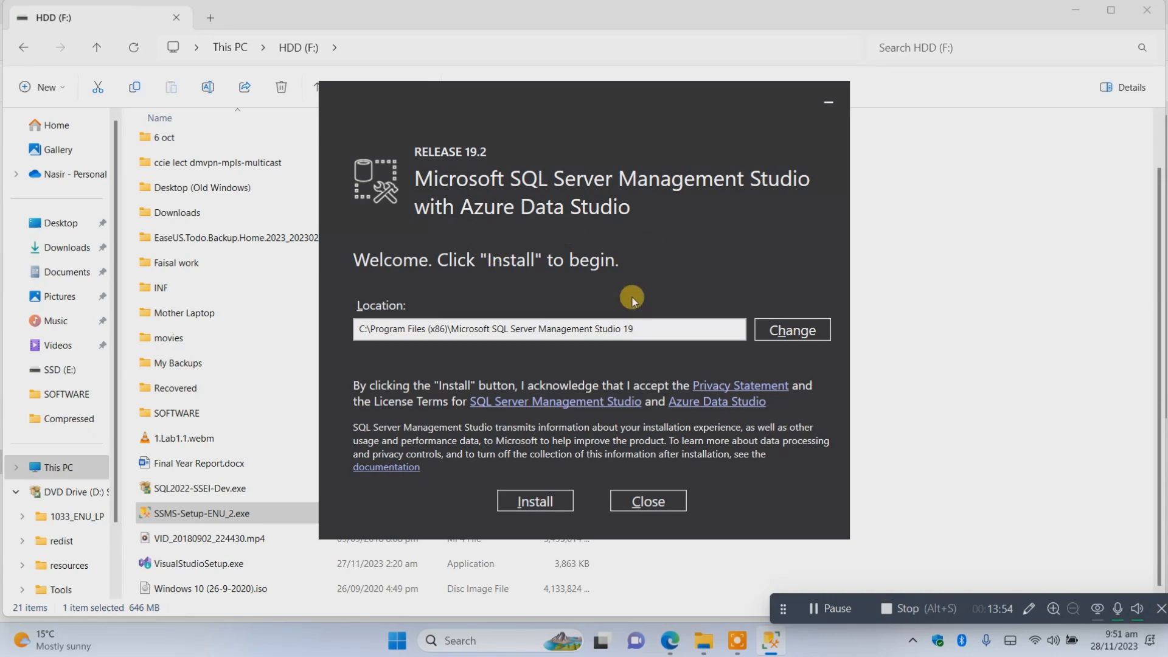
pyautogui.click(543, 504)
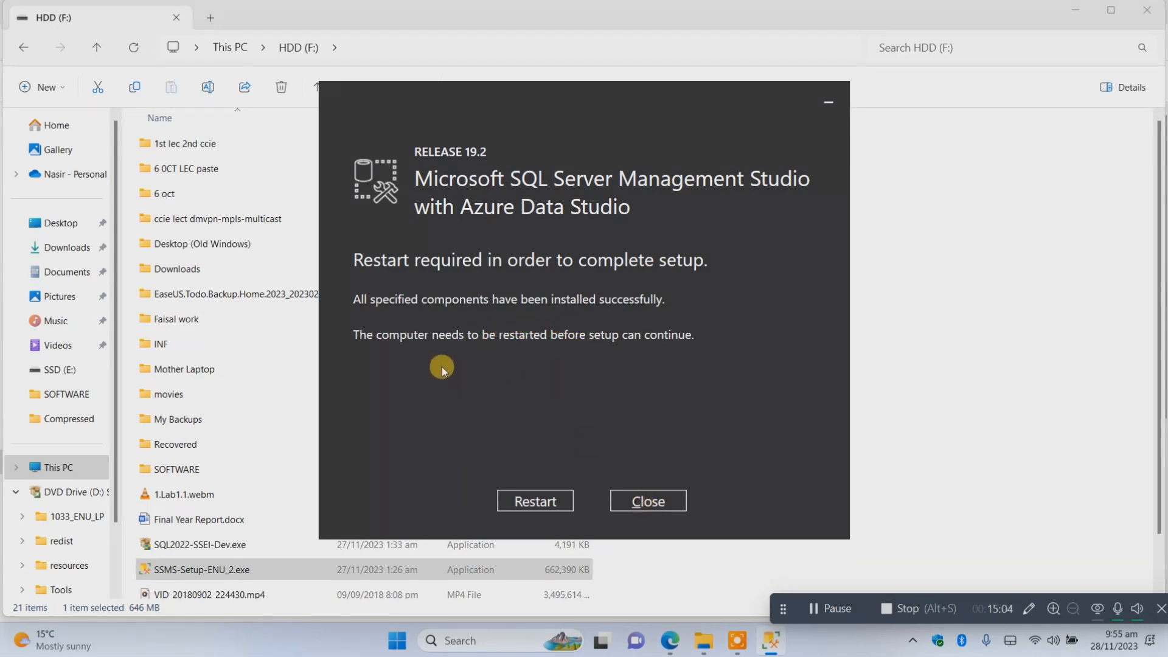
pyautogui.click(649, 501)
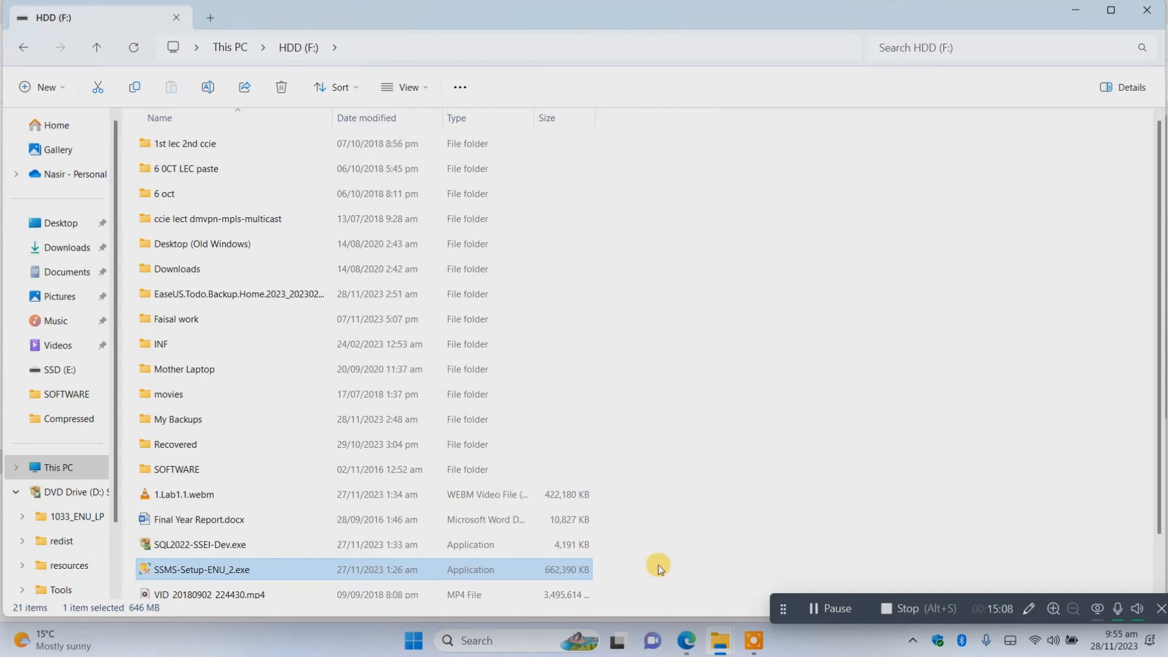
# Find SQL Server Management Studio 19 through Windows search and launch it.
pyautogui.click(466, 641)
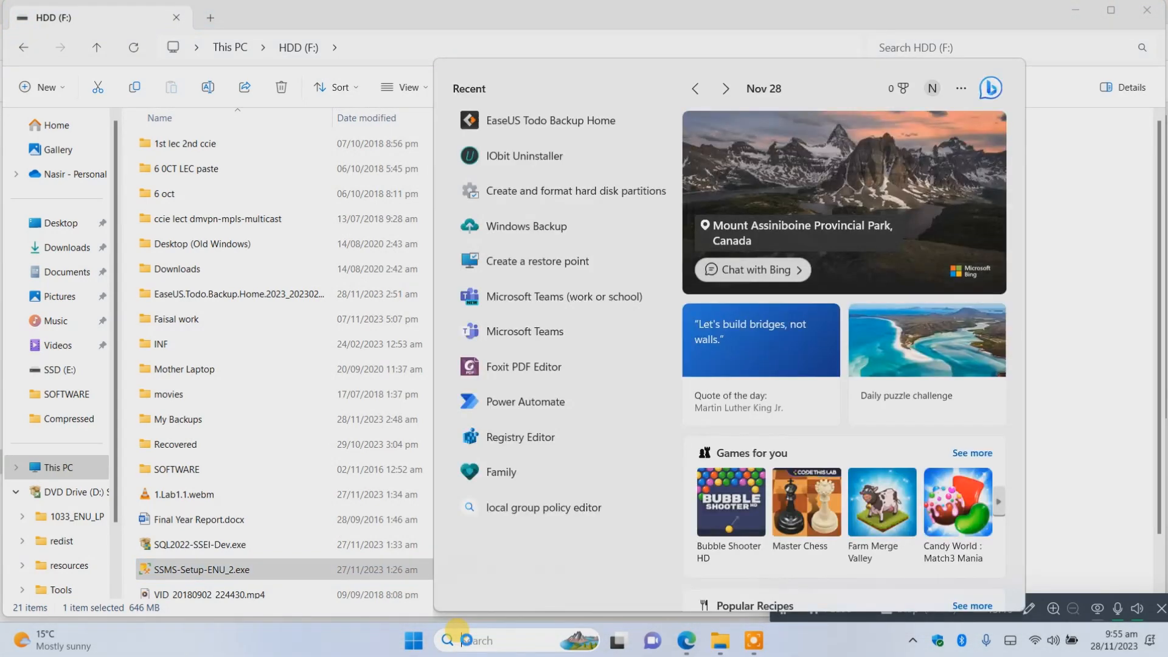
pyautogui.write('s')
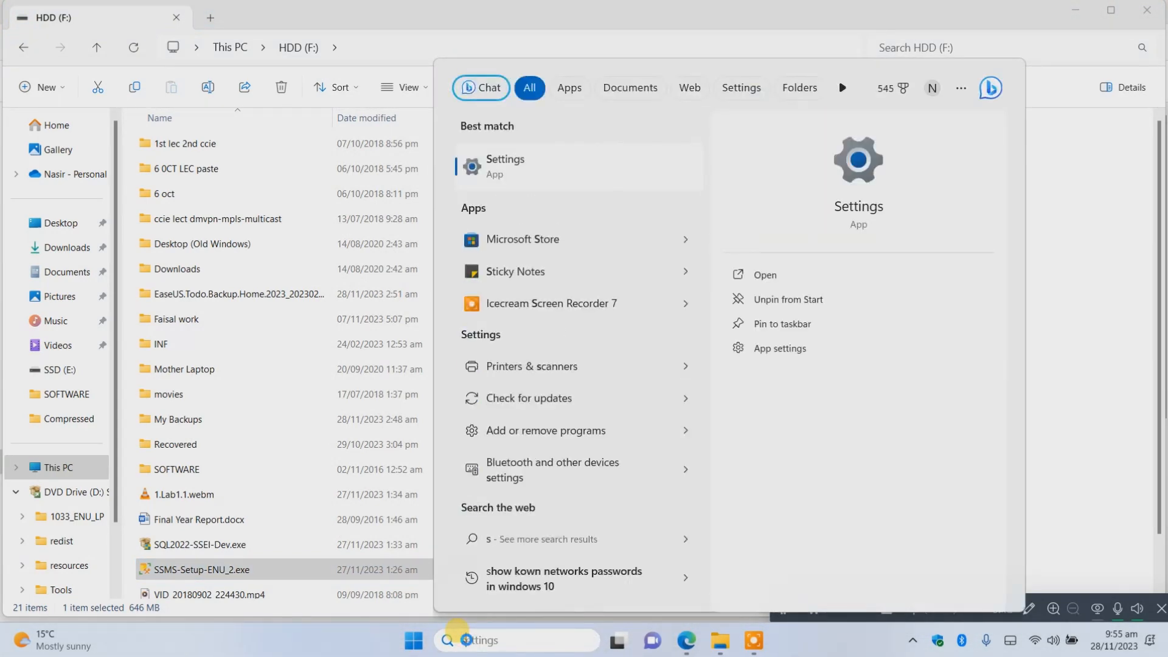
pyautogui.press('BackSpace')
pyautogui.write('serv')
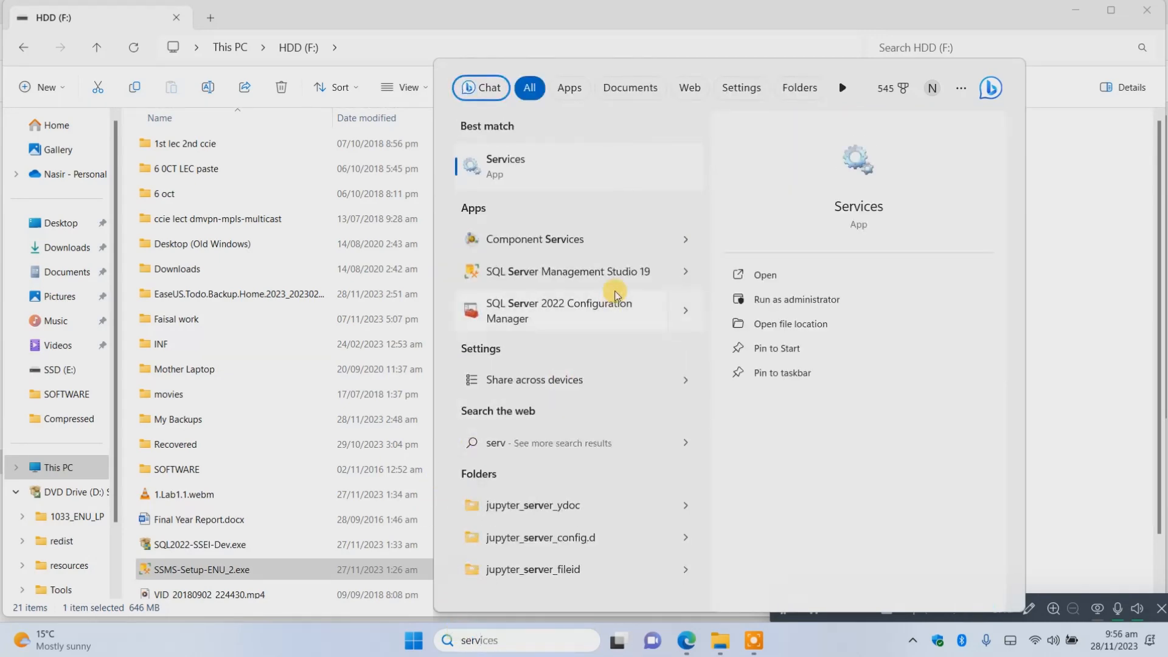
pyautogui.click(590, 279)
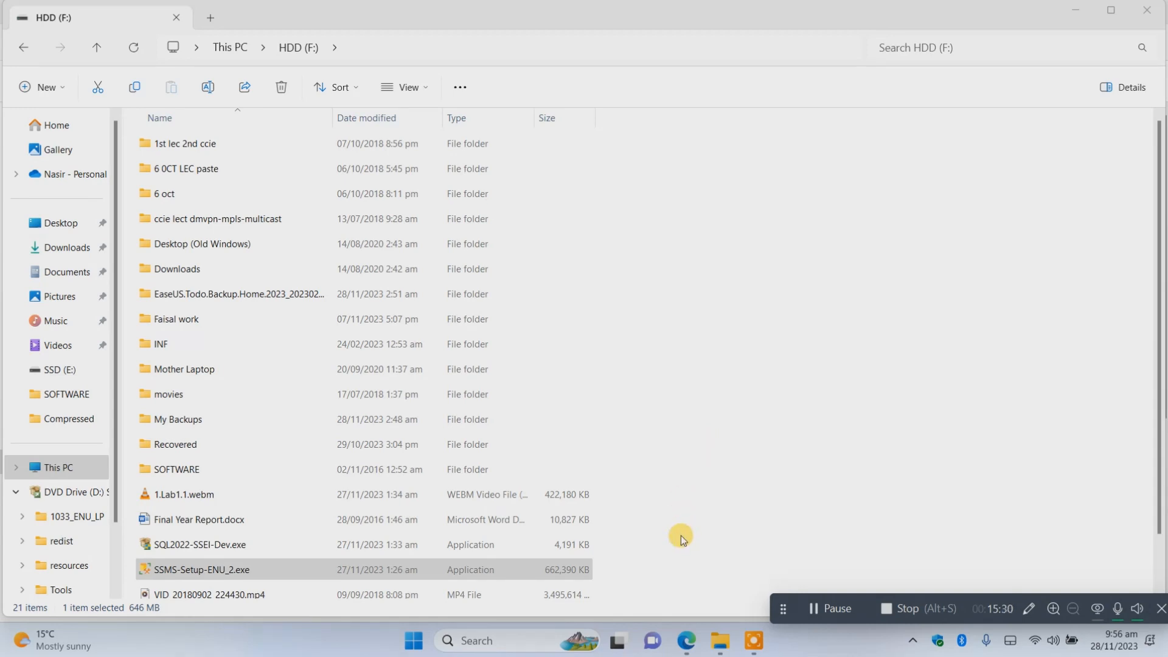
pyautogui.click(516, 645)
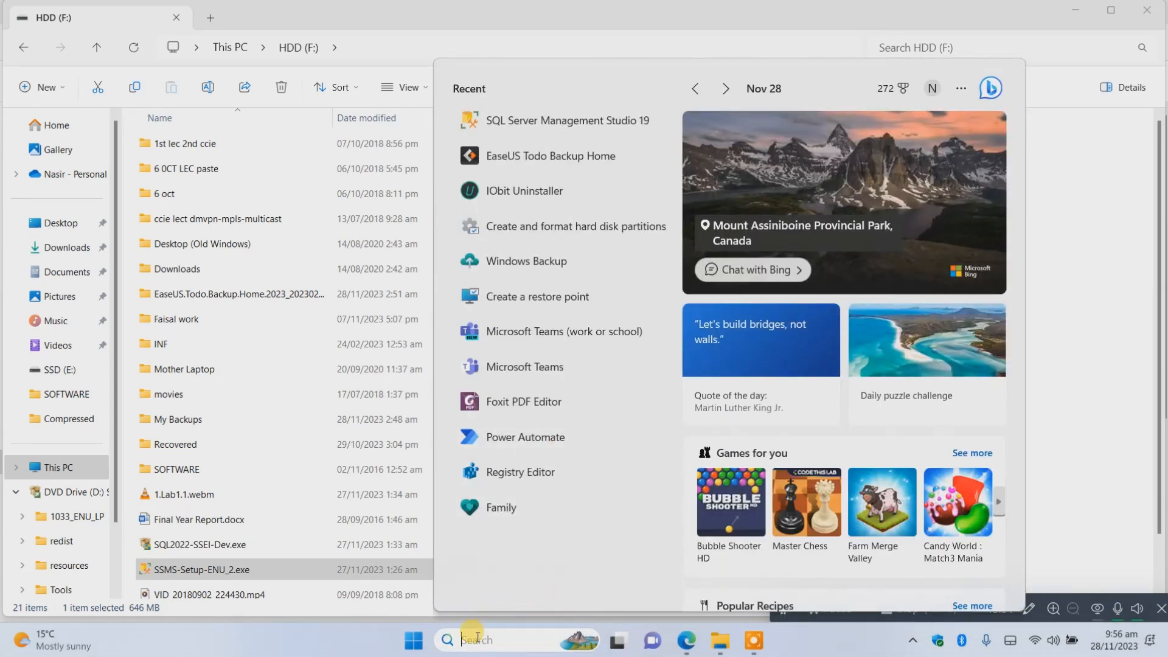
pyautogui.click(445, 641)
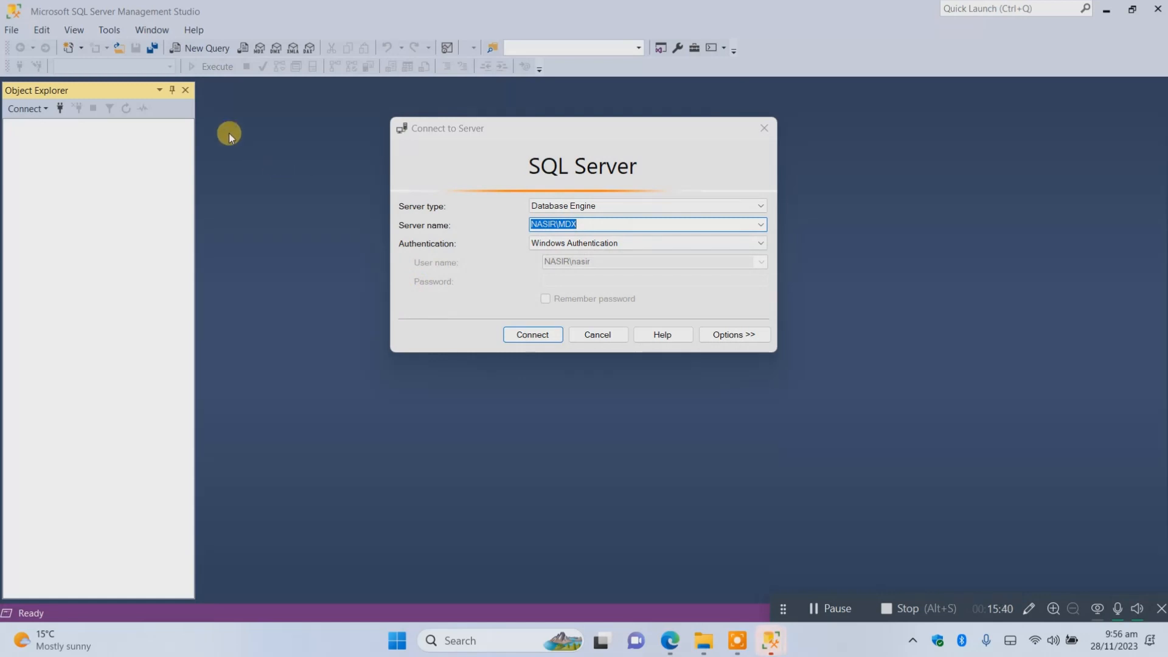
# Connect to the Database Engine of the local MDX instance using Windows Authentication.
pyautogui.click(760, 225)
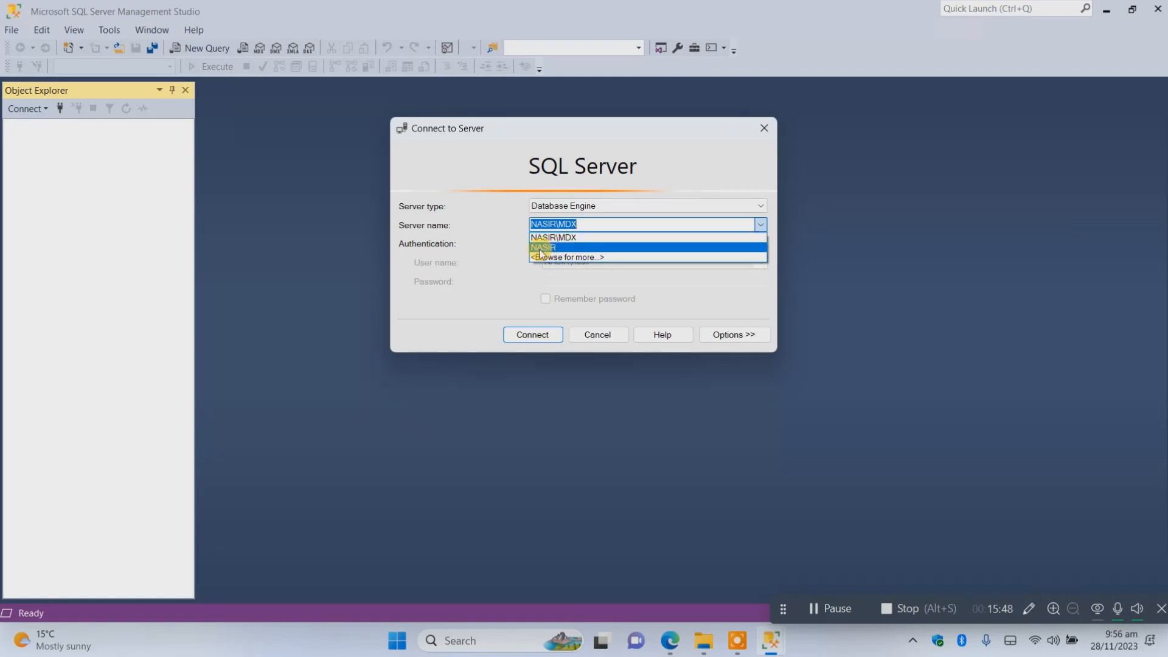
pyautogui.click(561, 238)
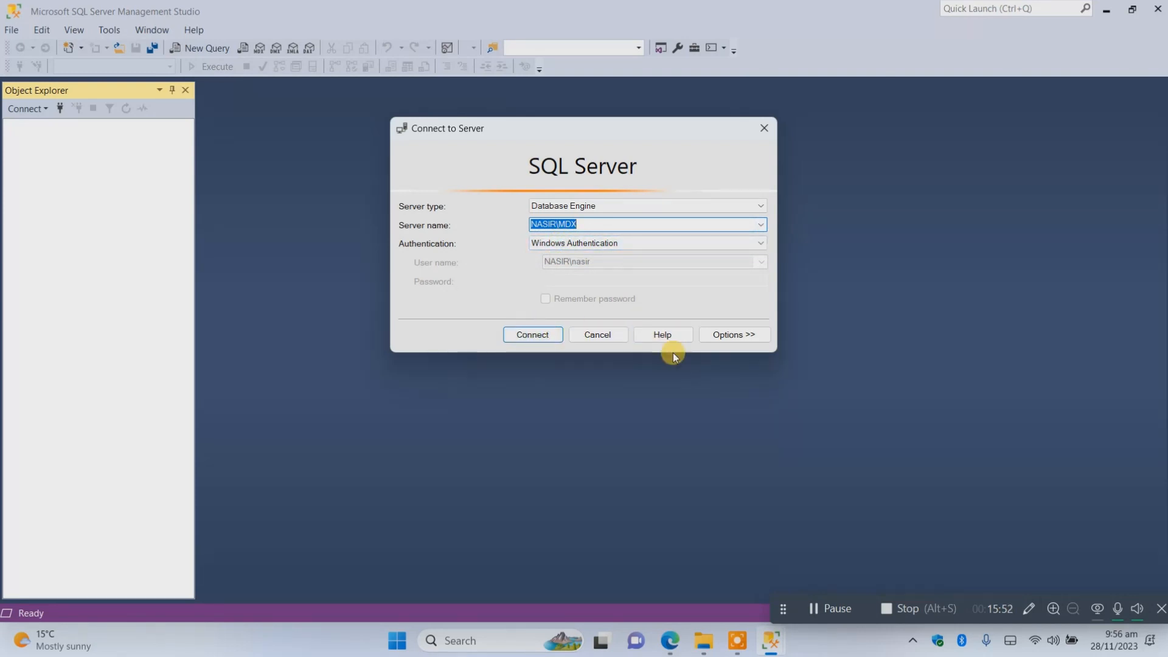
pyautogui.click(532, 336)
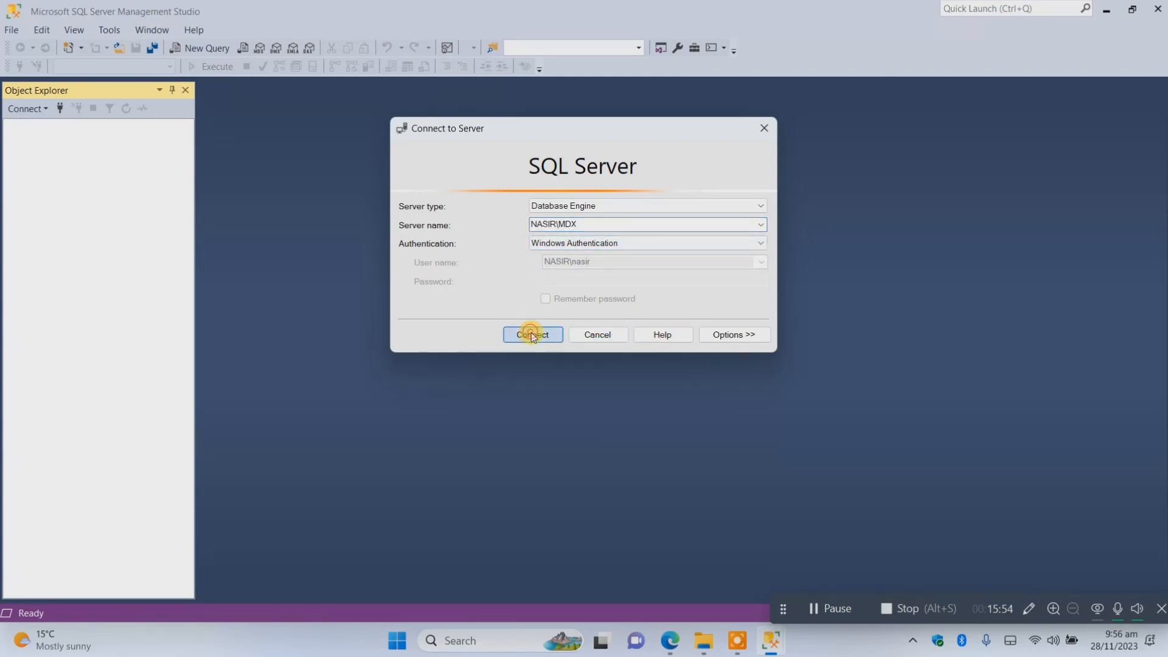